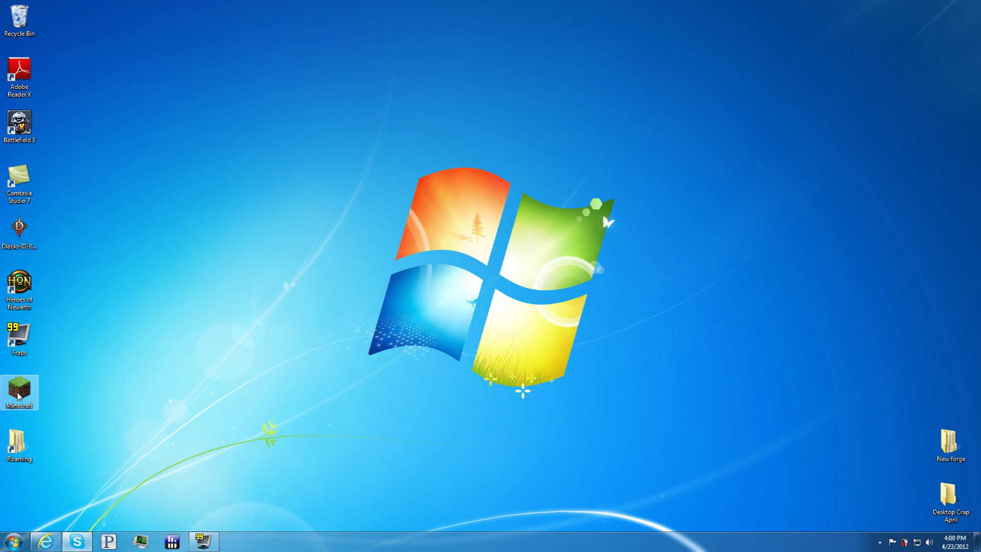
Select the left column of desktop icons and bring up the Roaming shortcut's context menu.
{"action": "left_click_drag", "start_coordinate": [723, 494], "coordinate": [715, 468]}
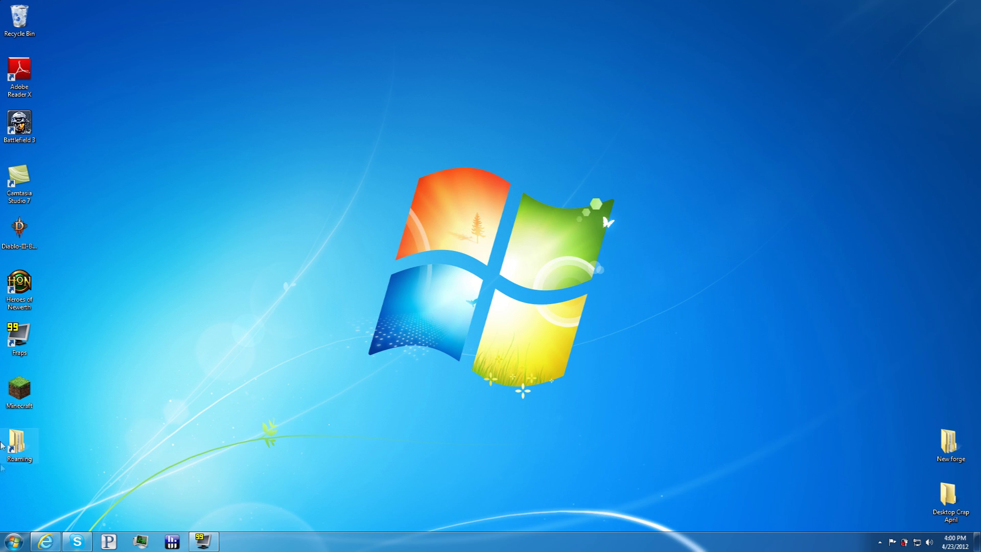
{"action": "mouse_move", "coordinate": [3, 526]}
{"action": "left_mouse_down"}
{"action": "mouse_move", "coordinate": [240, 263]}
{"action": "mouse_move", "coordinate": [908, 5]}
{"action": "mouse_move", "coordinate": [978, 4]}
{"action": "mouse_move", "coordinate": [114, 208]}
{"action": "mouse_move", "coordinate": [29, 500]}
{"action": "mouse_move", "coordinate": [47, 511]}
{"action": "mouse_move", "coordinate": [1, 515]}
{"action": "left_mouse_up"}
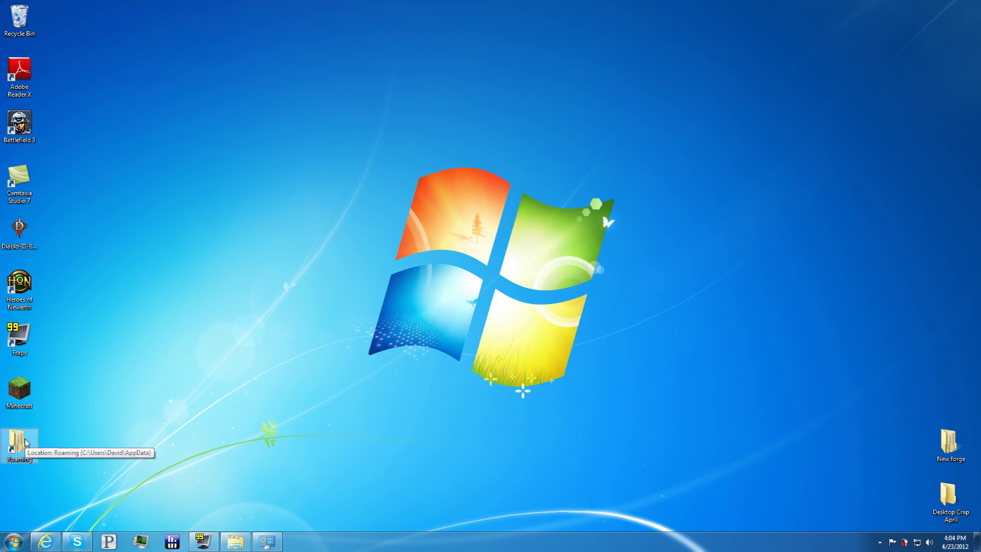
{"action": "right_click", "coordinate": [19, 439]}
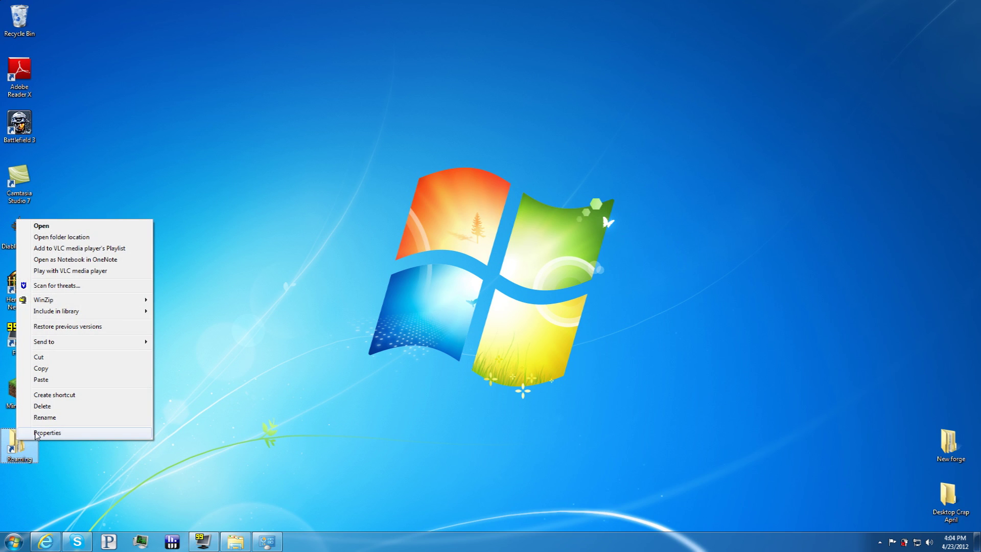
Start a new desktop shortcut from the desktop's New menu.
{"action": "left_click", "coordinate": [197, 402]}
{"action": "right_click", "coordinate": [235, 306]}
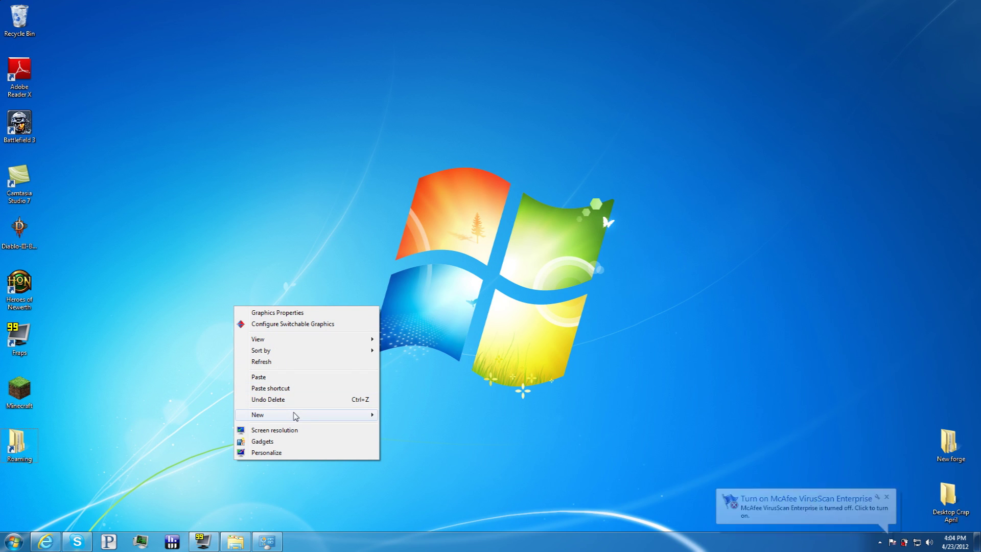
{"action": "mouse_move", "coordinate": [296, 416]}
{"action": "left_click", "coordinate": [444, 277]}
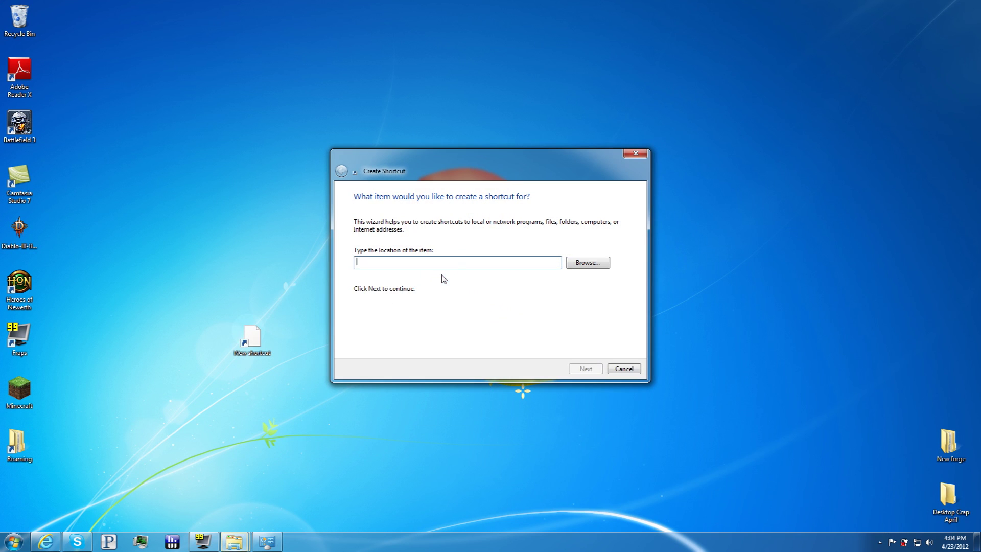
Open the Roaming shortcut's properties and select its full target path.
{"action": "right_click", "coordinate": [18, 439]}
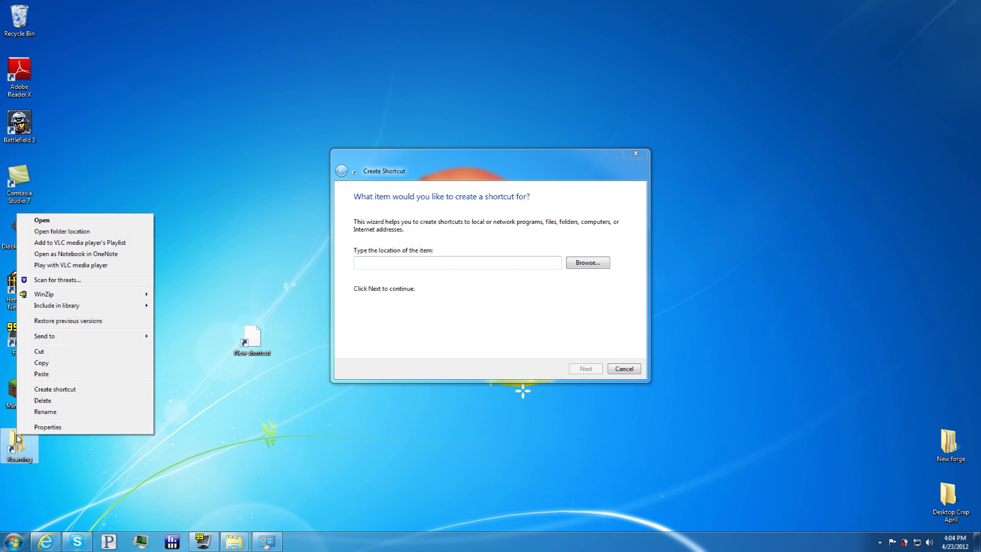
{"action": "left_click", "coordinate": [48, 427]}
{"action": "left_click_drag", "start_coordinate": [123, 259], "coordinate": [204, 208]}
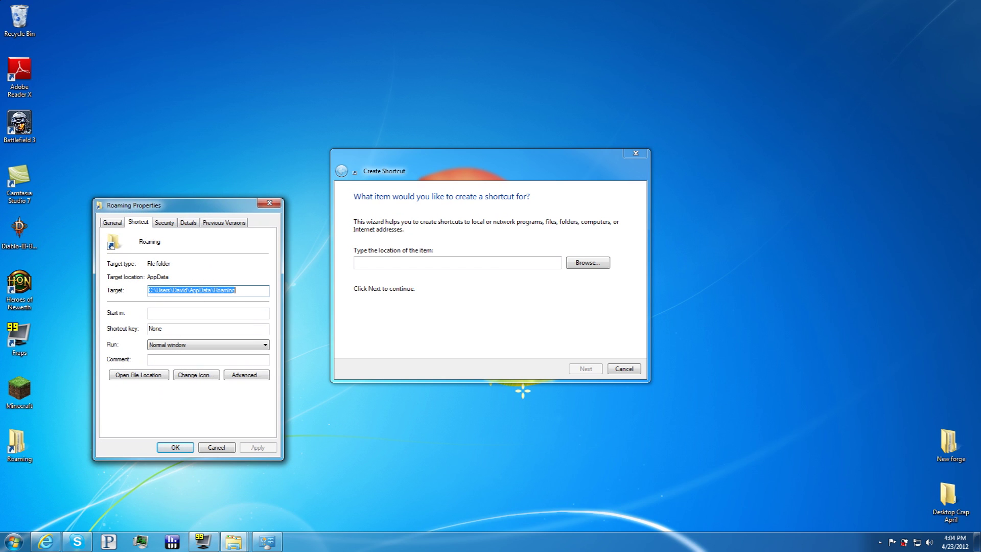
{"action": "left_click", "coordinate": [230, 290]}
{"action": "left_click_drag", "start_coordinate": [236, 290], "coordinate": [149, 291]}
{"action": "key", "text": "ctrl+c"}
Paste the Roaming path as the shortcut location, replacing the user name with 'Computer Login Name'.
{"action": "left_click", "coordinate": [366, 261]}
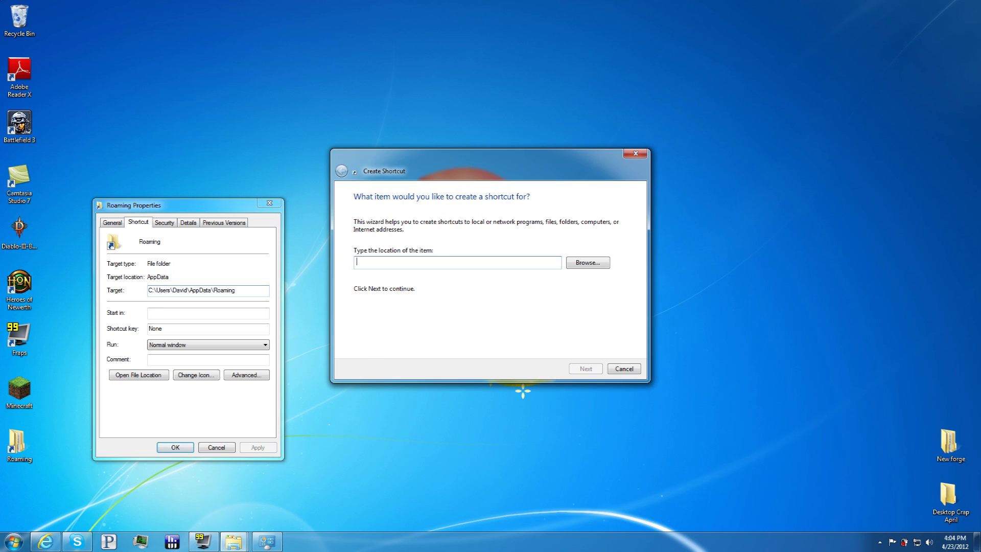
{"action": "key", "text": "ctrl+v"}
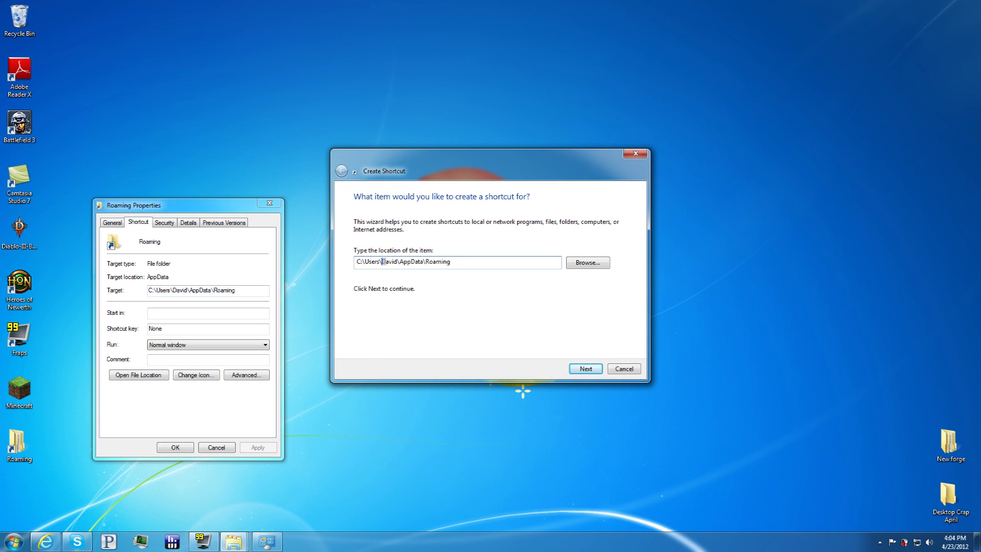
{"action": "left_click_drag", "start_coordinate": [382, 261], "coordinate": [393, 261]}
{"action": "key", "text": "BackSpace"}
{"action": "type", "text": "\"Computer Login Name\""}
{"action": "left_click", "coordinate": [14, 540]}
View the user account list under User Accounts and Family Safety, then close Control Panel and cancel the shortcut.
{"action": "left_click", "coordinate": [180, 425]}
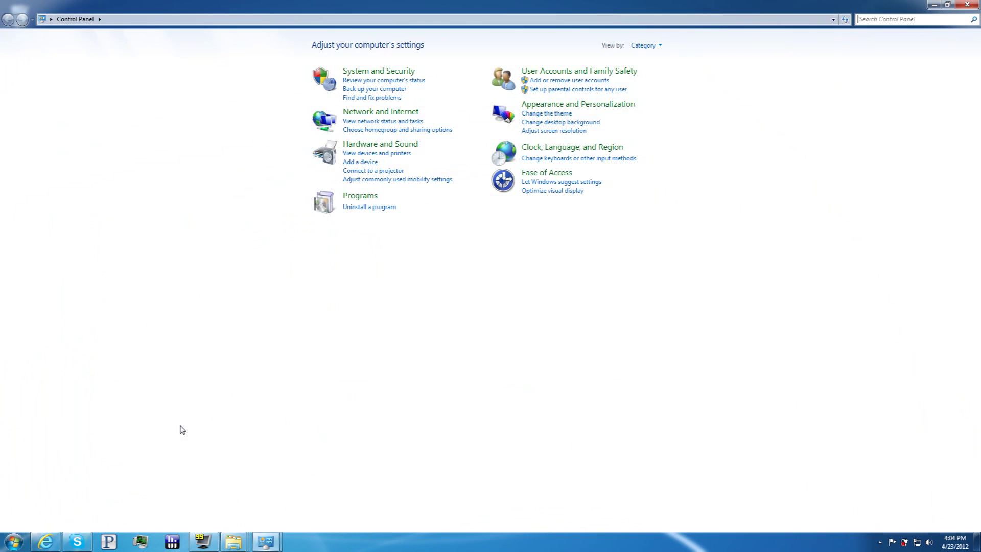
{"action": "left_click", "coordinate": [591, 73]}
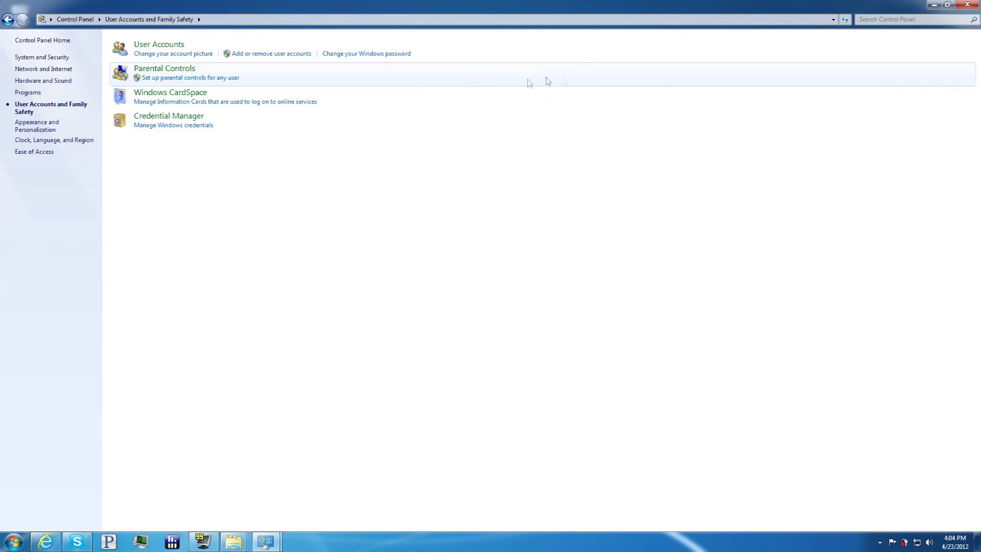
{"action": "left_click", "coordinate": [269, 54]}
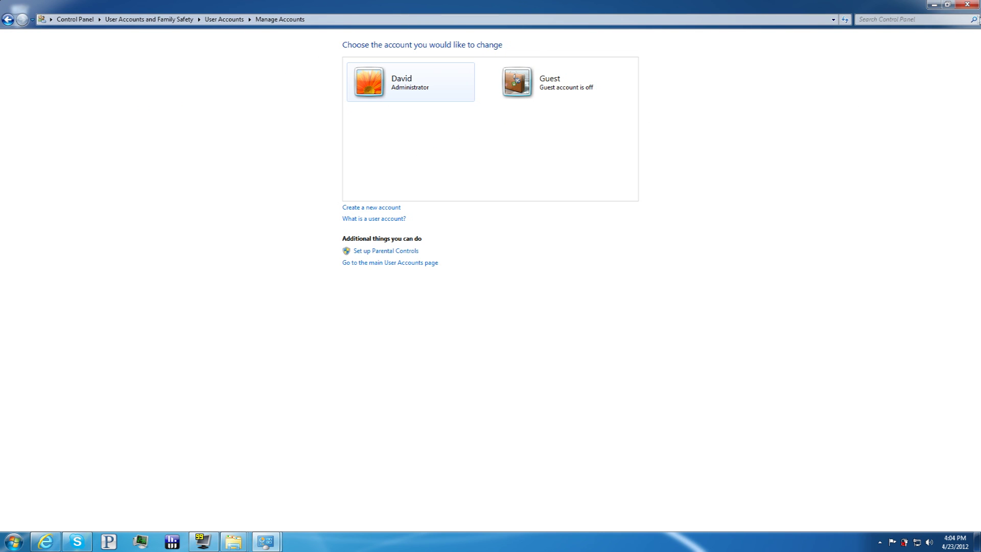
{"action": "left_click", "coordinate": [967, 5]}
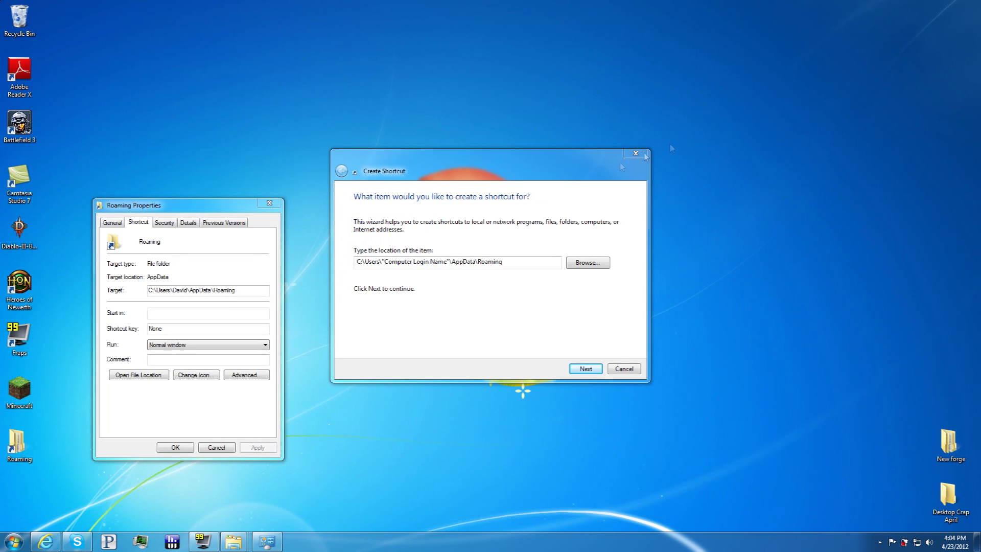
{"action": "left_click", "coordinate": [624, 368]}
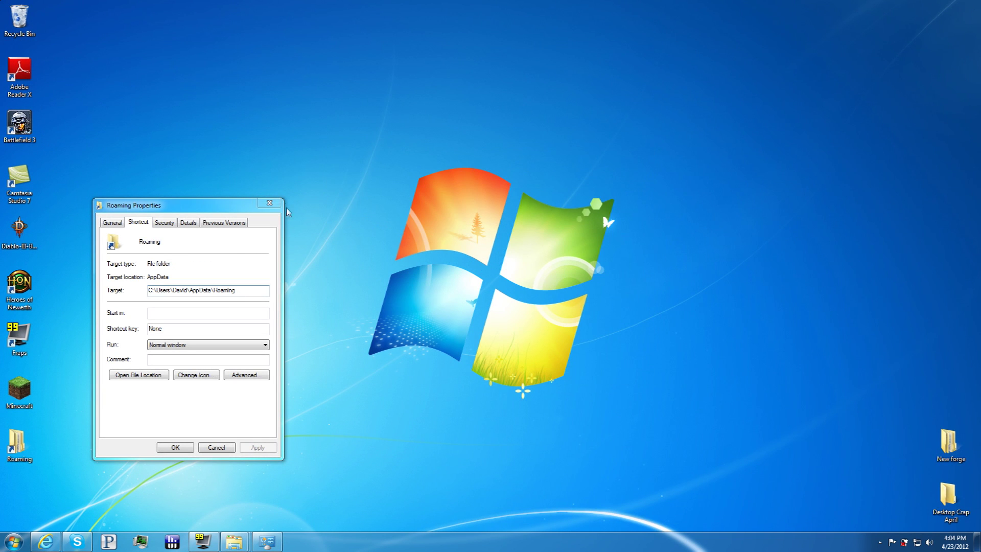
Close the Roaming properties, open the Roaming folder, and copy .minecraft.
{"action": "left_click", "coordinate": [269, 203]}
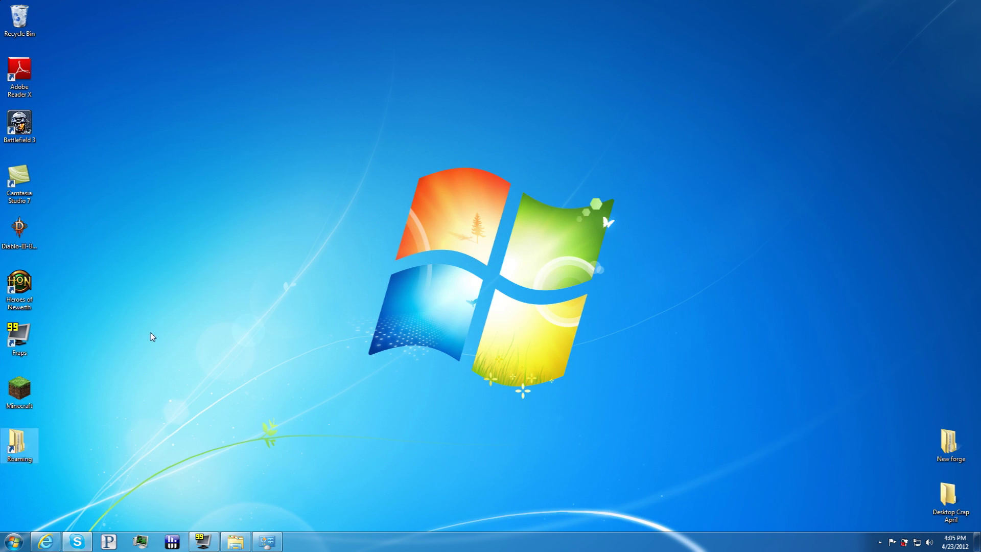
{"action": "double_click", "coordinate": [21, 447]}
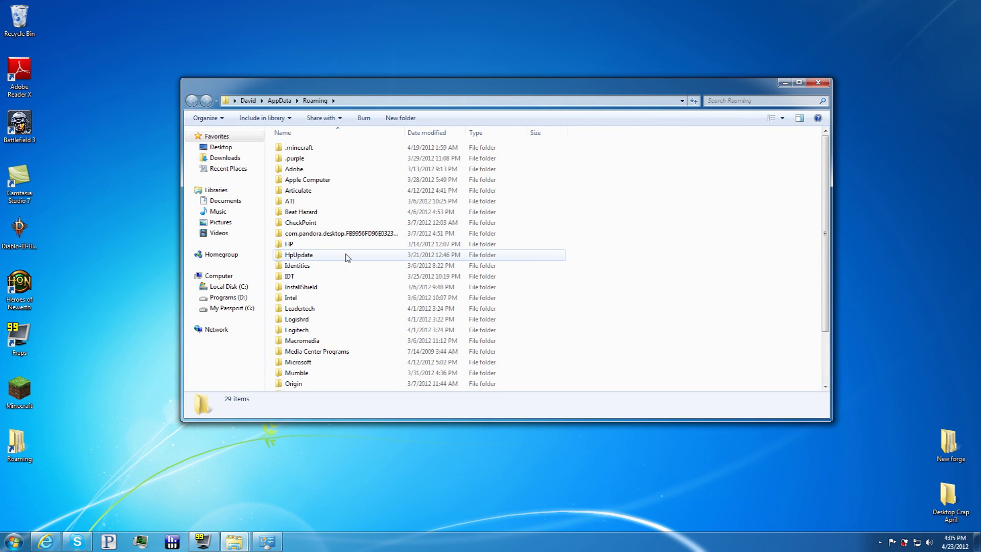
{"action": "right_click", "coordinate": [319, 149]}
{"action": "left_click", "coordinate": [302, 151]}
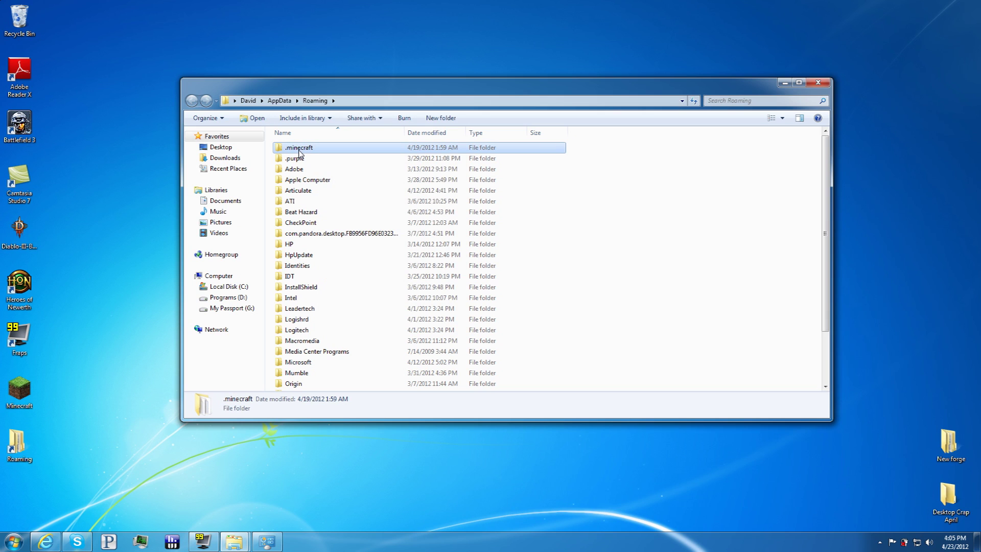
{"action": "right_click", "coordinate": [300, 153]}
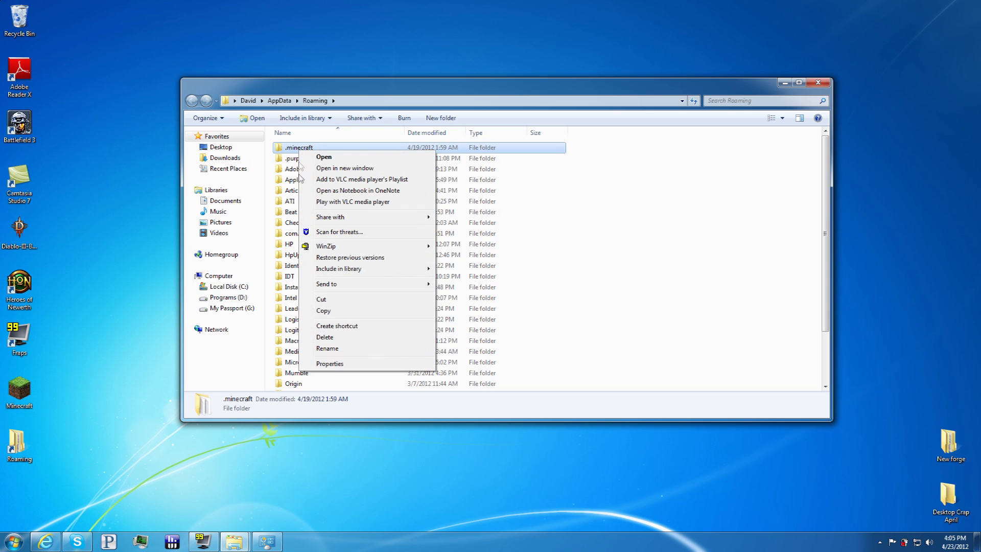
{"action": "left_click", "coordinate": [322, 311]}
Create a new desktop folder named '1.2.3 MC backup'.
{"action": "right_click", "coordinate": [838, 78]}
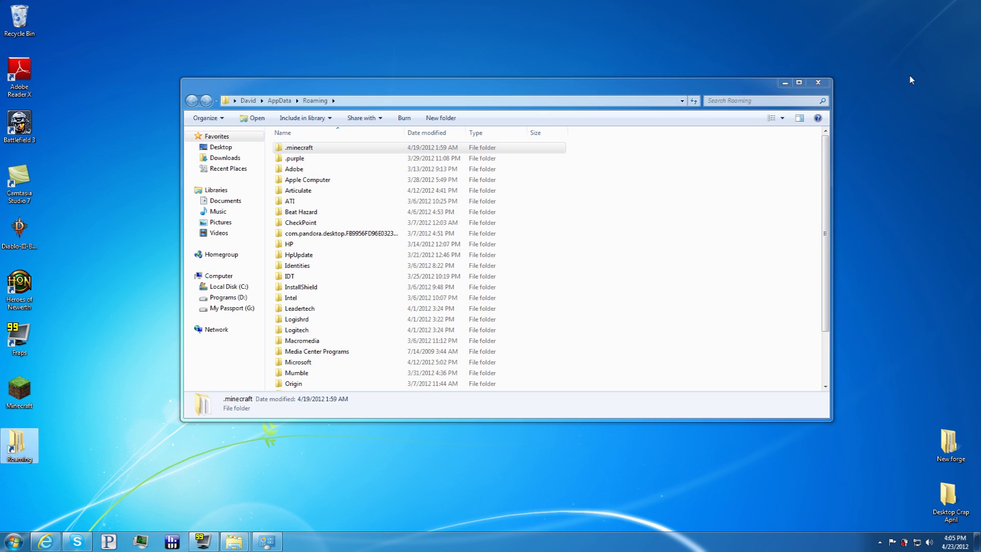
{"action": "mouse_move", "coordinate": [889, 184]}
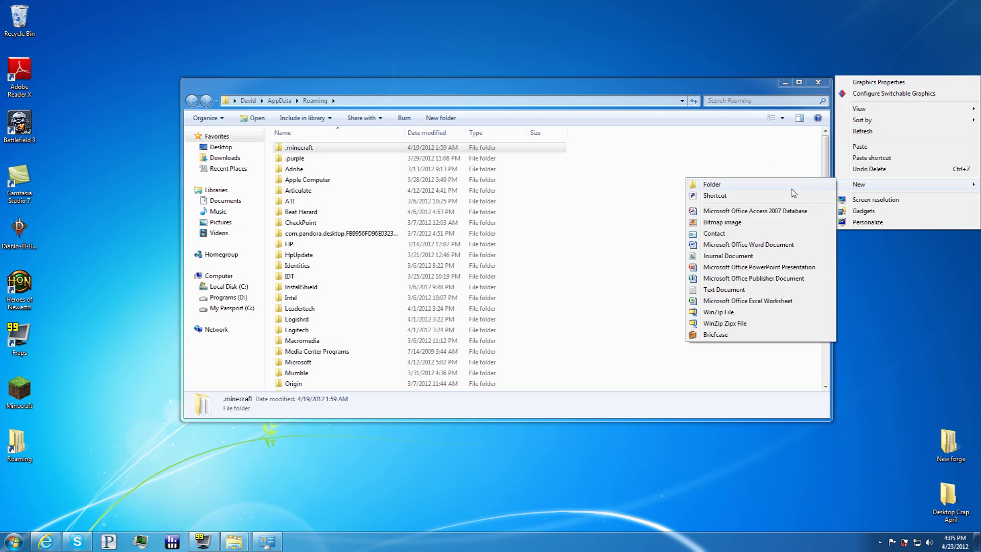
{"action": "left_click", "coordinate": [792, 188]}
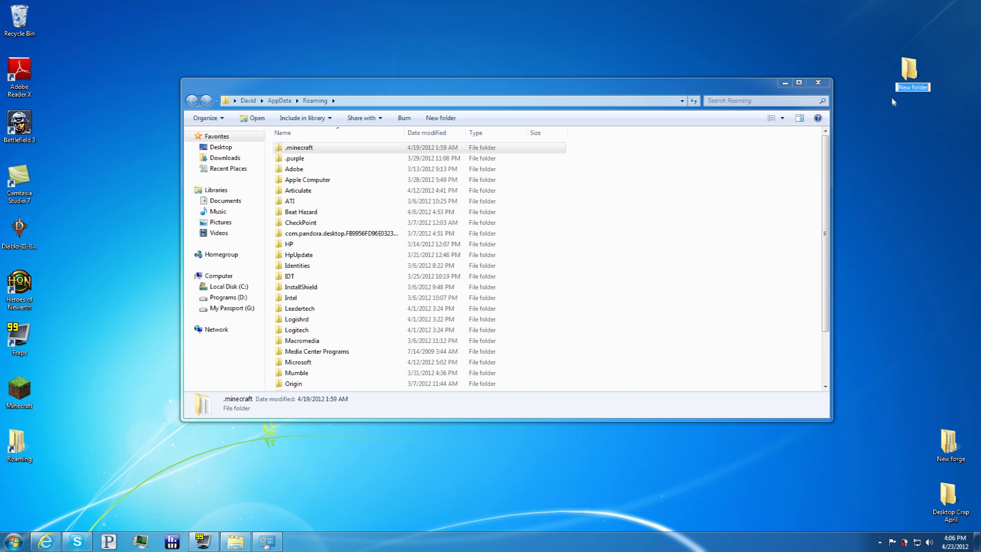
{"action": "type", "text": "1.2.3 MC backup"}
{"action": "key", "text": "Return"}
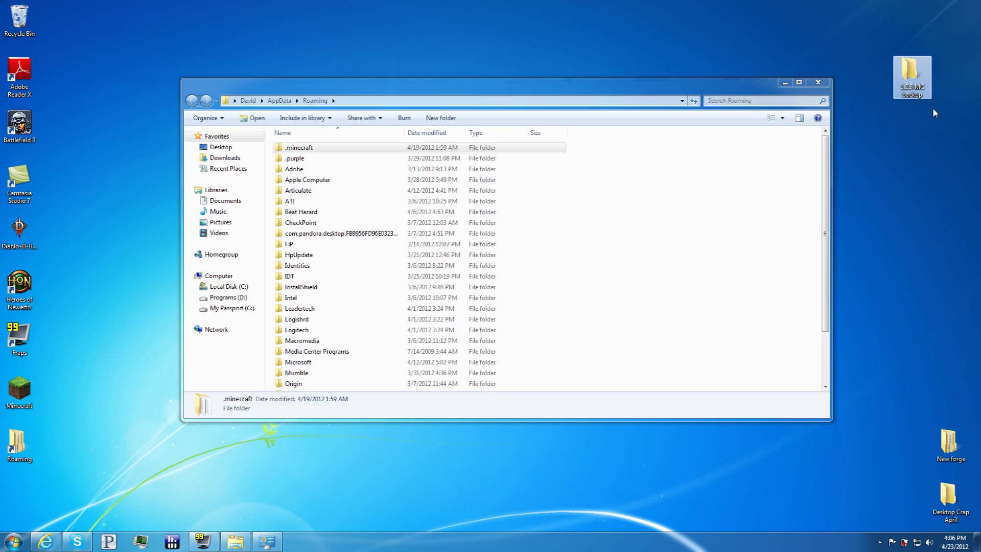
{"action": "left_click", "coordinate": [368, 152]}
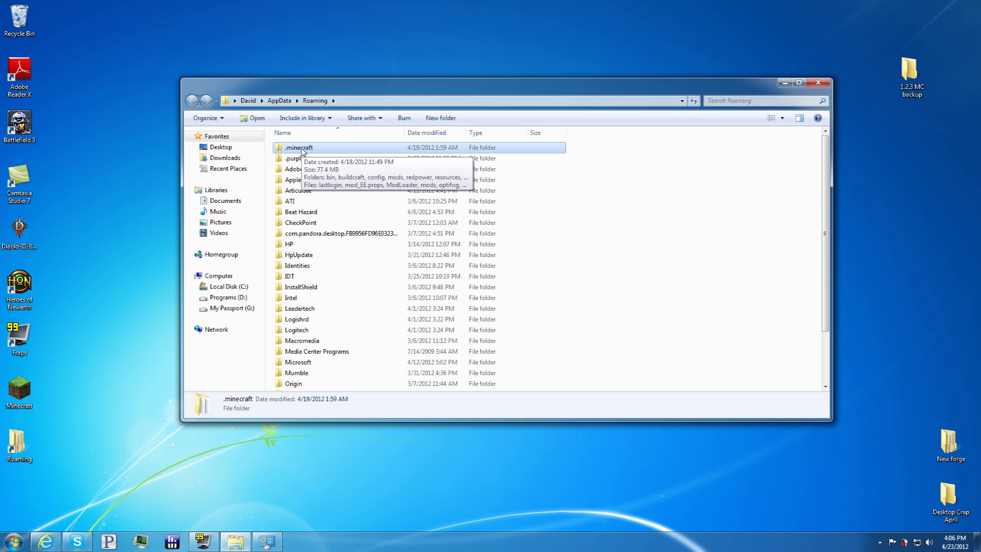
Paste the copied .minecraft into the 1.2.3 MC backup folder, then close that window.
{"action": "left_click", "coordinate": [909, 74]}
{"action": "double_click", "coordinate": [909, 74]}
{"action": "left_click_drag", "start_coordinate": [652, 75], "coordinate": [780, 199]}
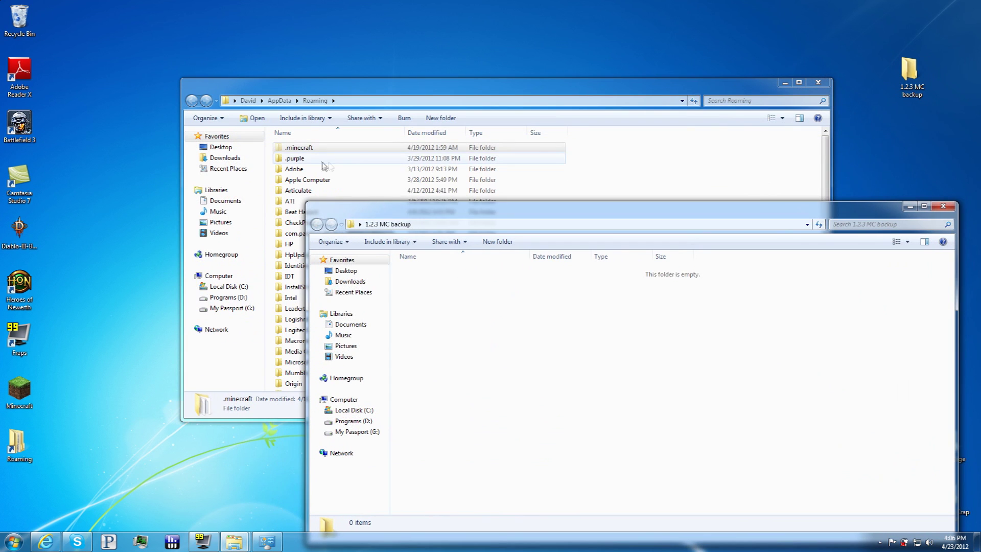
{"action": "right_click", "coordinate": [315, 154]}
{"action": "left_click", "coordinate": [521, 467]}
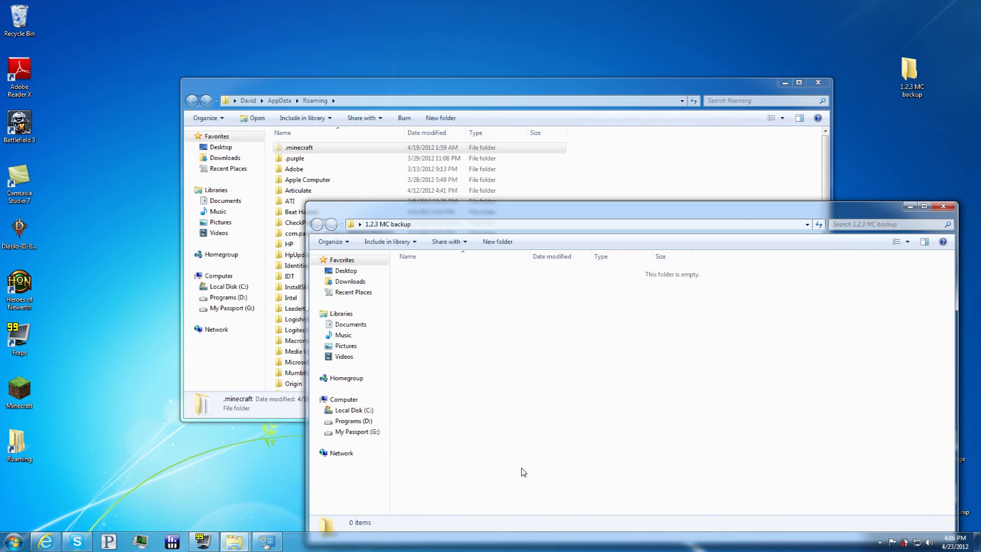
{"action": "key", "text": "ctrl+v"}
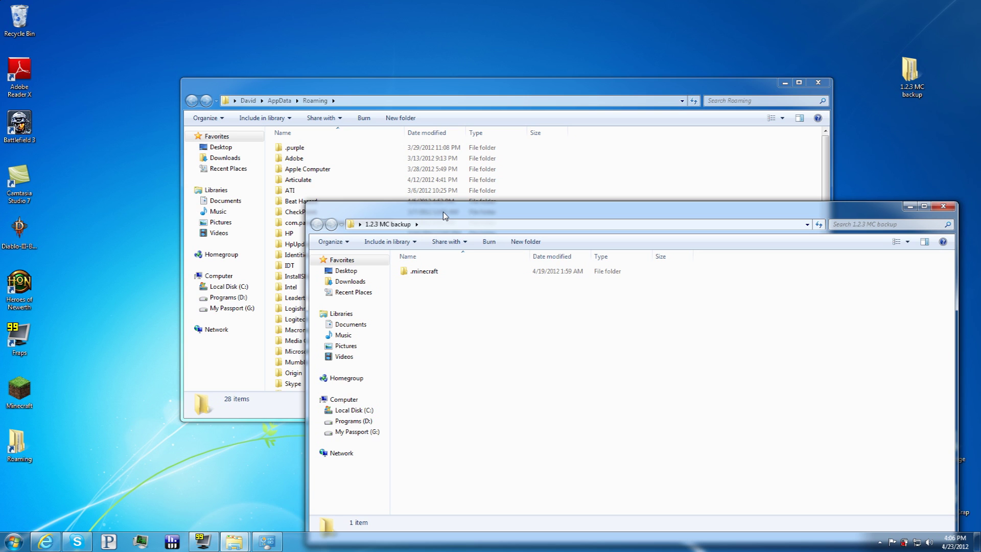
{"action": "left_click_drag", "start_coordinate": [444, 215], "coordinate": [442, 51]}
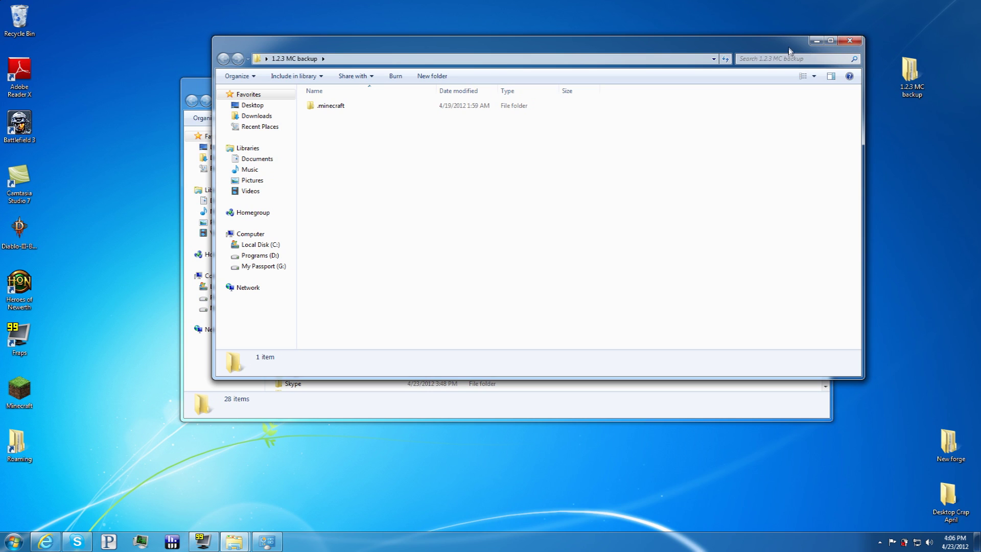
{"action": "left_click_drag", "start_coordinate": [791, 48], "coordinate": [810, 77]}
{"action": "left_click", "coordinate": [870, 70]}
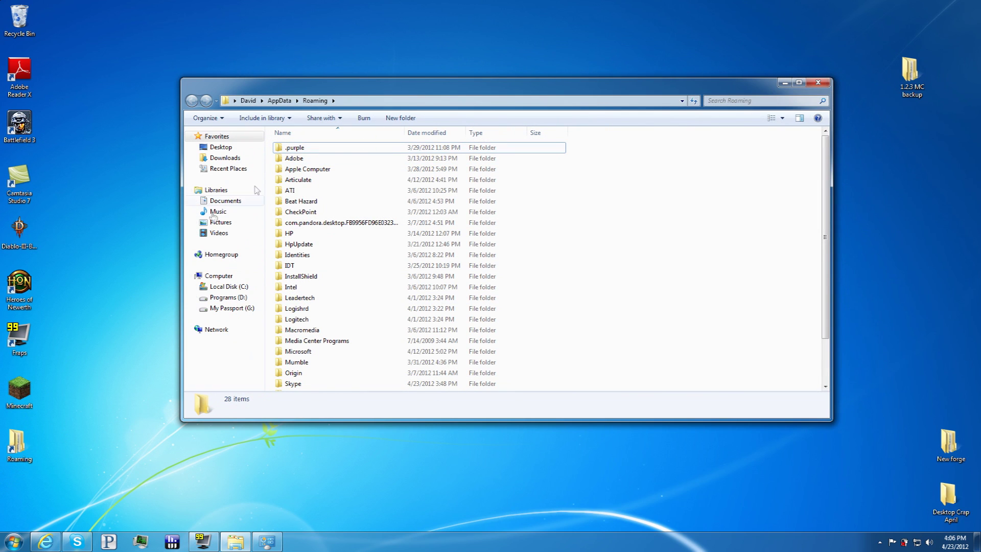
Launch Minecraft, log in to download version 1.2.5, then quit from the main menu.
{"action": "left_click", "coordinate": [20, 391]}
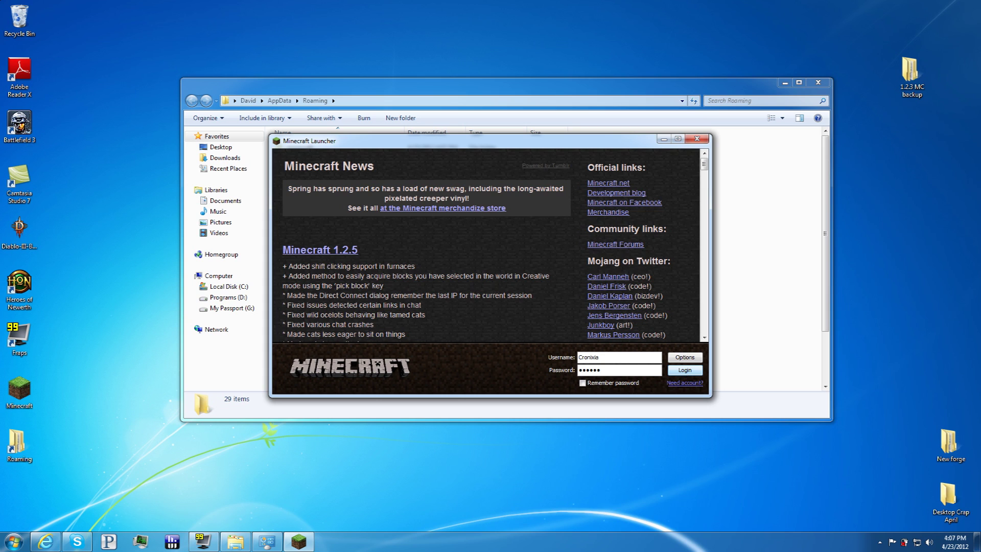
{"action": "left_click", "coordinate": [685, 371]}
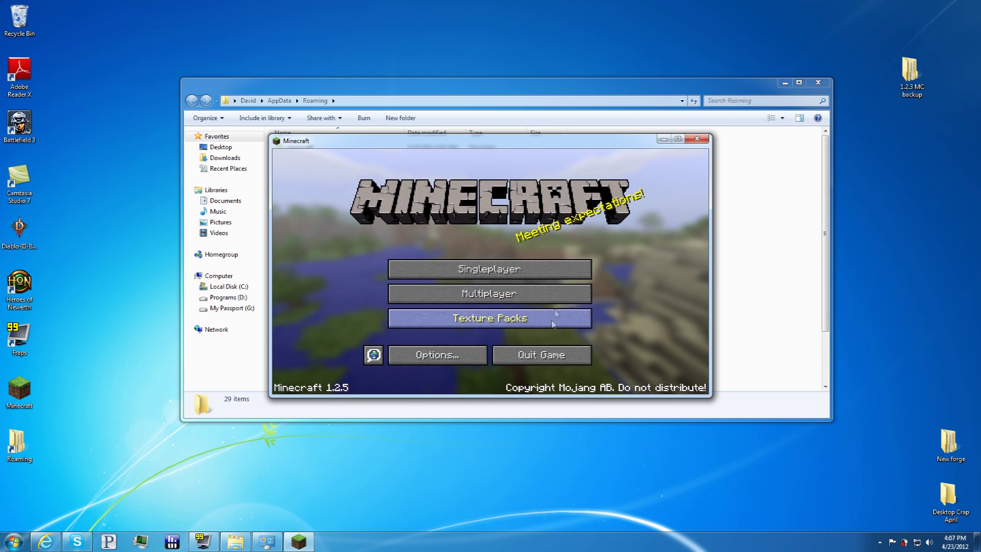
{"action": "left_click", "coordinate": [544, 278]}
{"action": "left_click", "coordinate": [524, 374]}
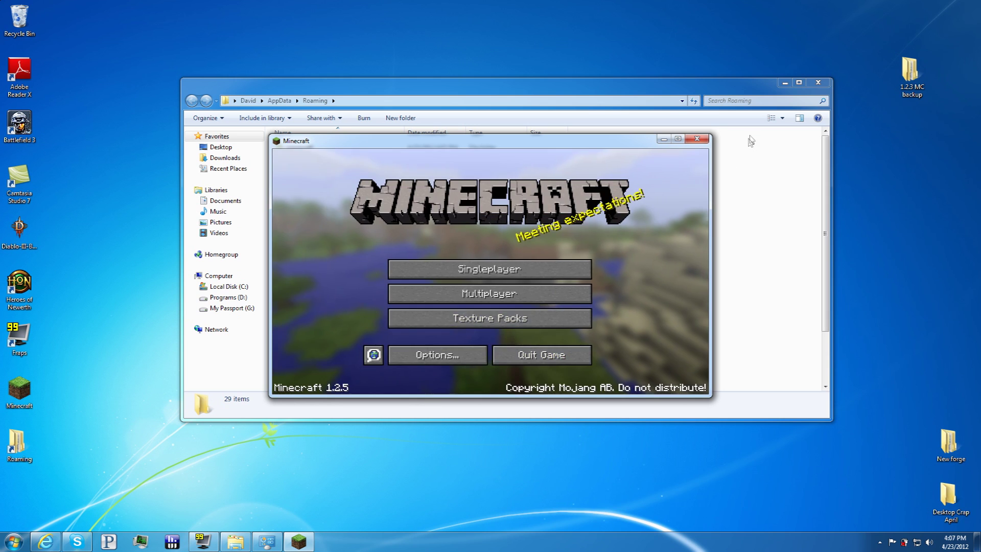
{"action": "left_click", "coordinate": [695, 141]}
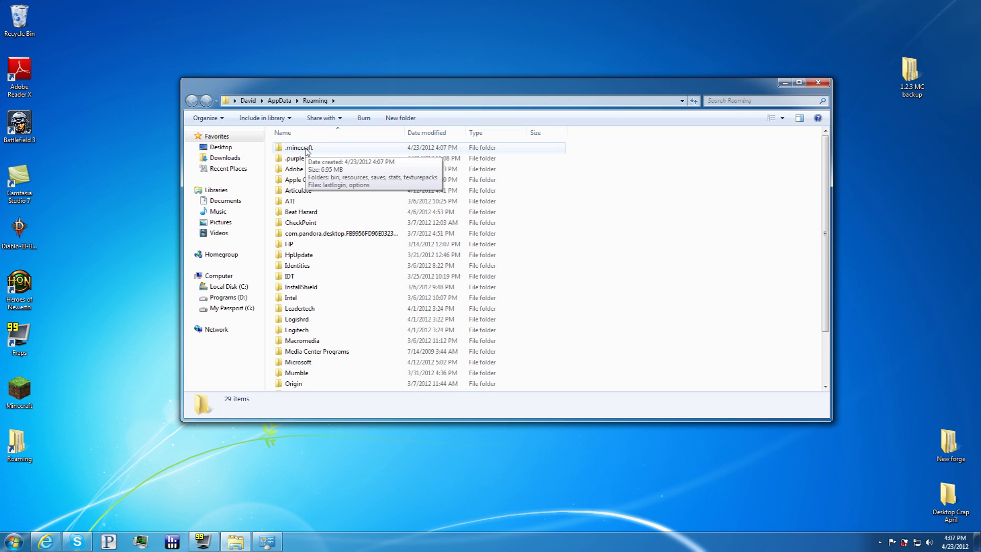
{"action": "double_click", "coordinate": [306, 149]}
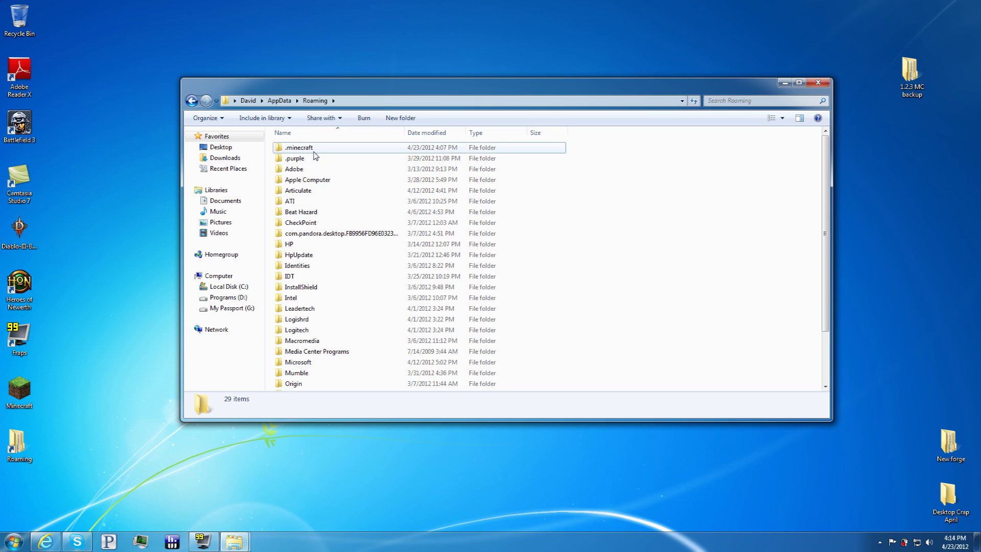
{"action": "right_click", "coordinate": [313, 149]}
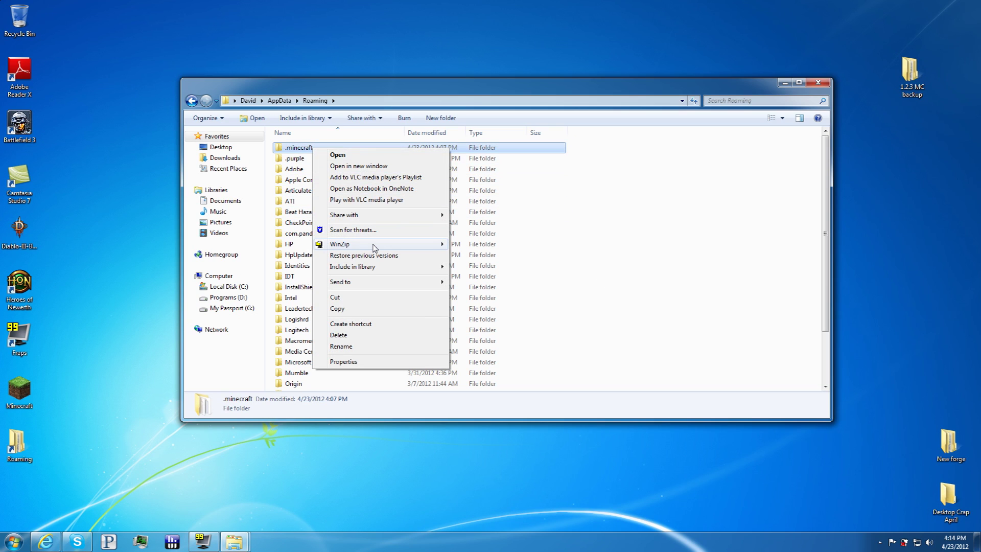
{"action": "mouse_move", "coordinate": [375, 248]}
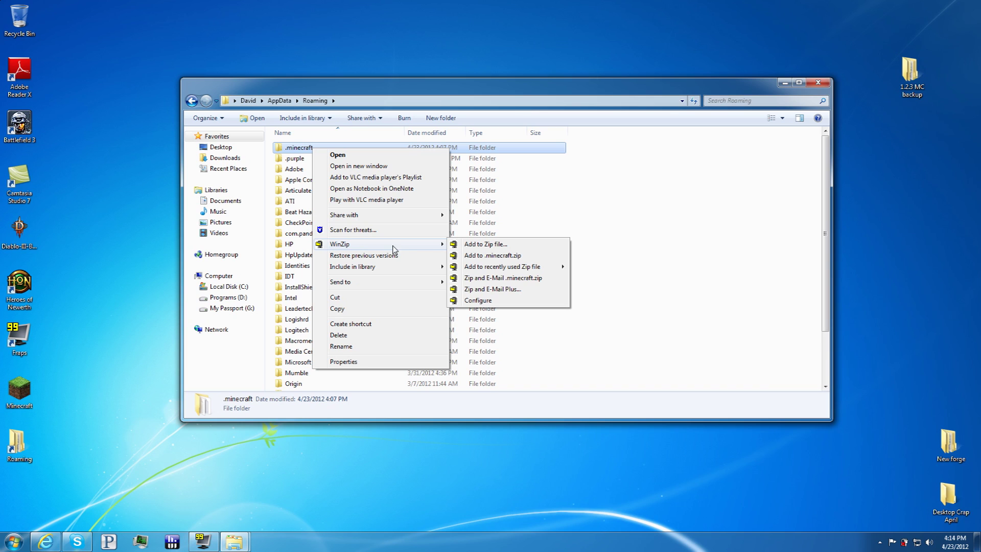
{"action": "left_click", "coordinate": [555, 226]}
{"action": "left_click", "coordinate": [554, 226]}
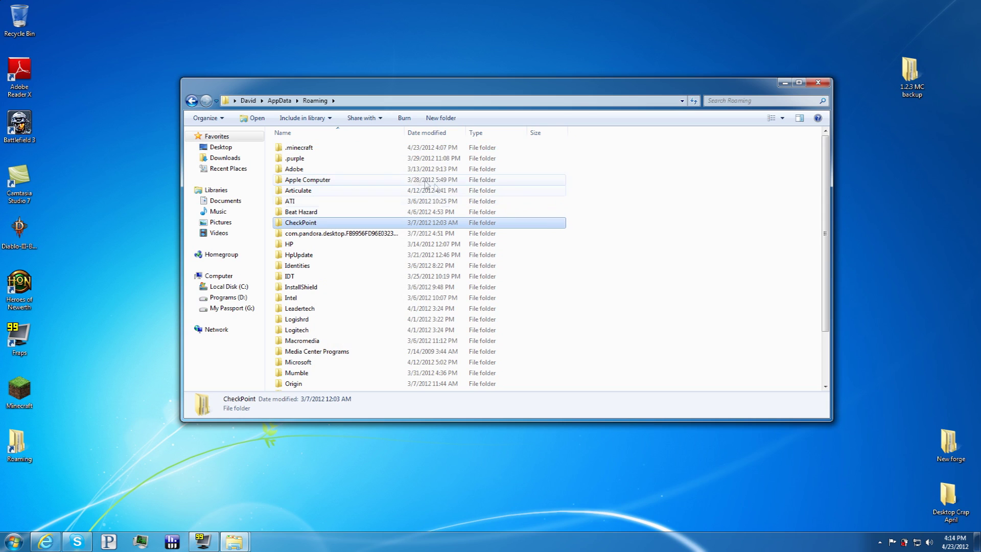
Go into .minecraft\bin and open minecraft.jar with WinZip.
{"action": "double_click", "coordinate": [307, 149]}
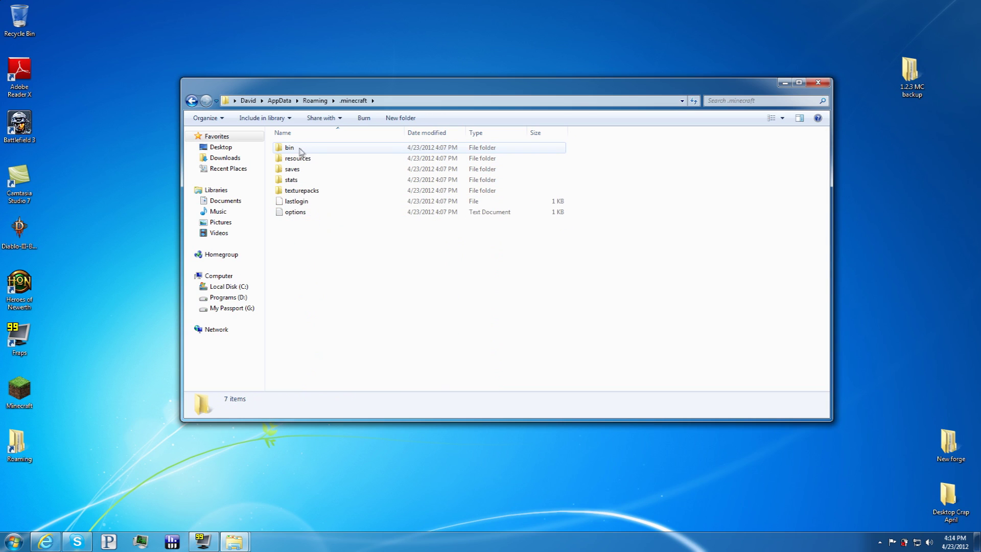
{"action": "double_click", "coordinate": [299, 149]}
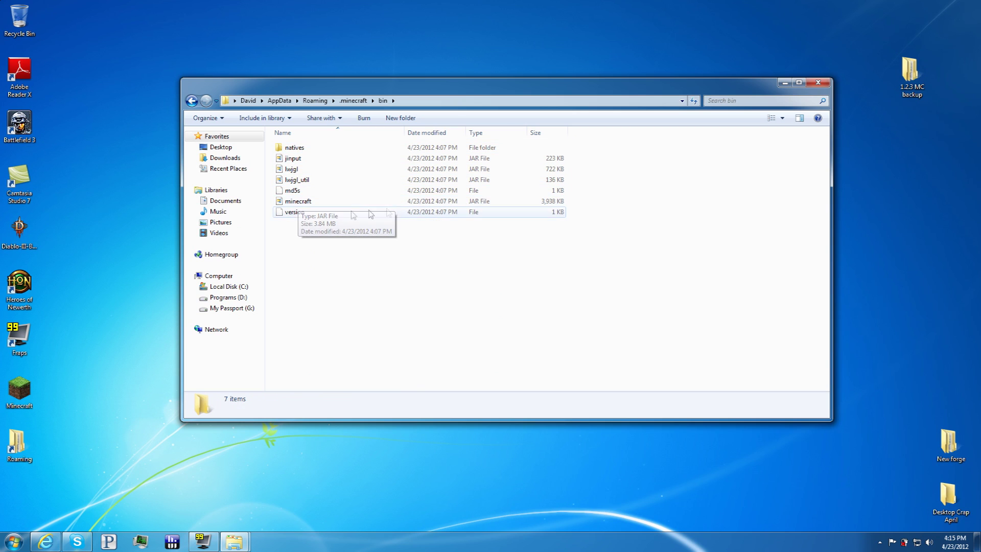
{"action": "right_click", "coordinate": [296, 204]}
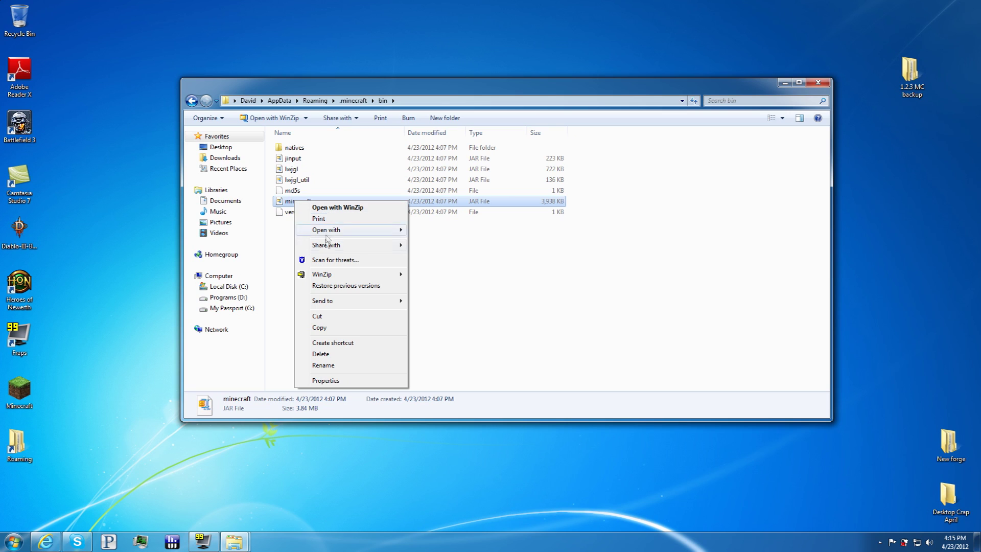
{"action": "mouse_move", "coordinate": [330, 276]}
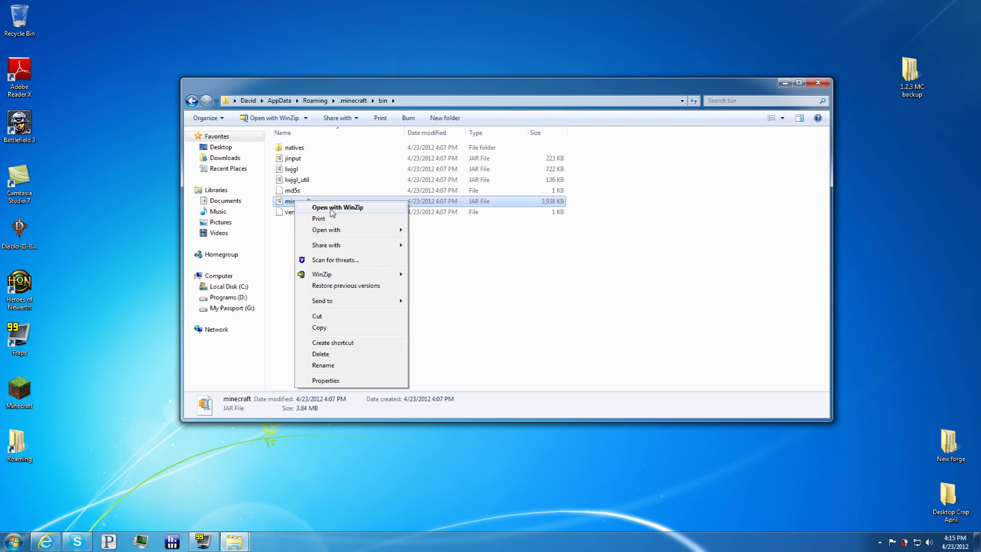
{"action": "left_click", "coordinate": [332, 211]}
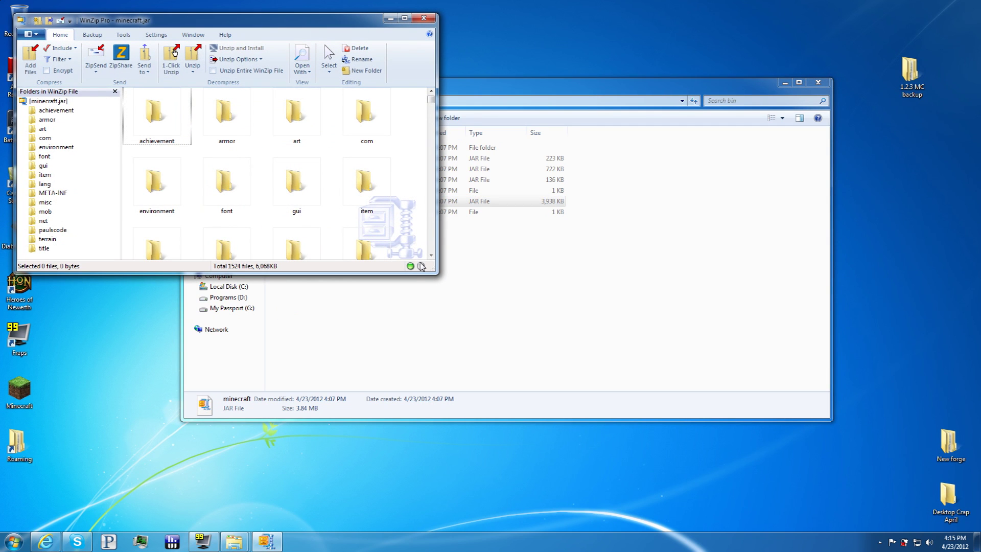
Enlarge WinZip and delete the META-INF folder from minecraft.jar, confirming the deletion.
{"action": "left_click_drag", "start_coordinate": [437, 274], "coordinate": [680, 449]}
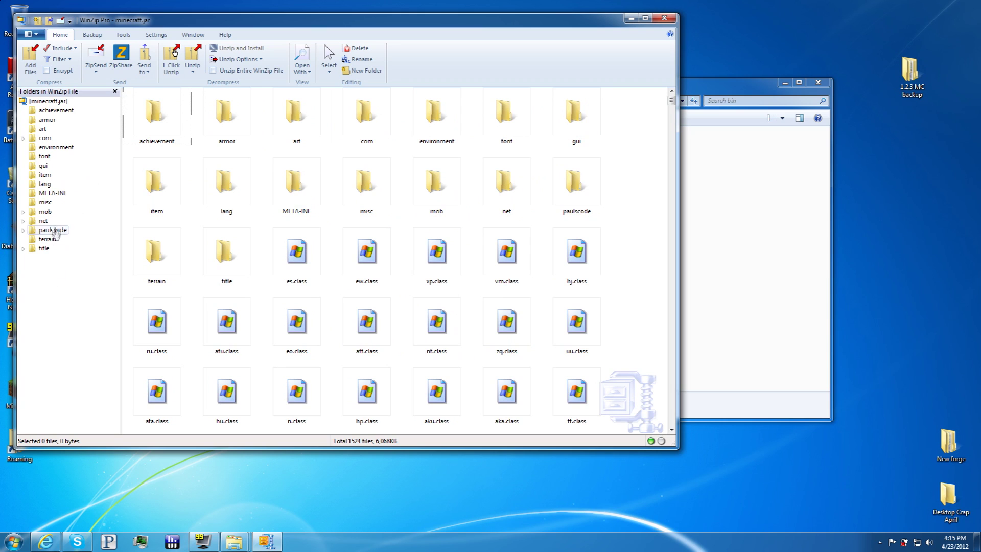
{"action": "left_click", "coordinate": [53, 194]}
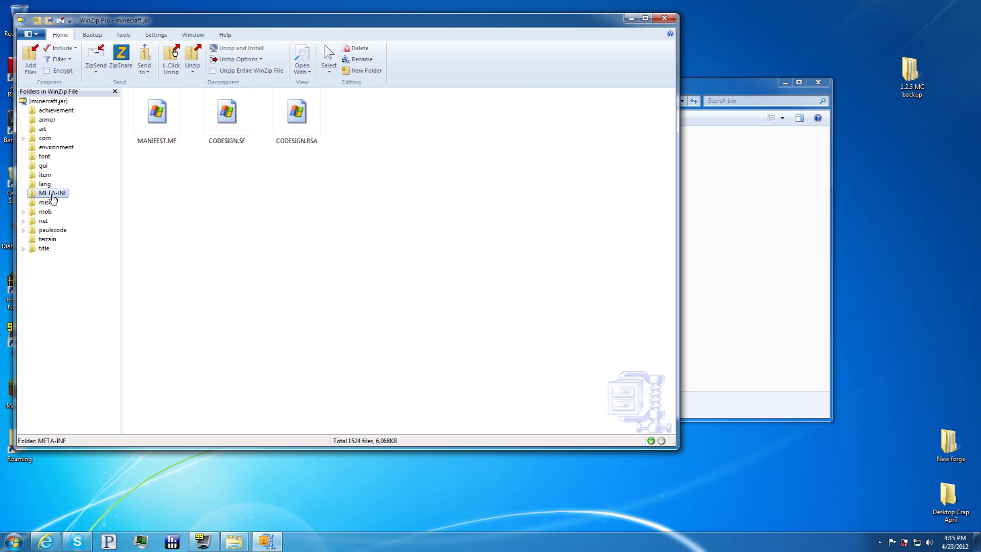
{"action": "right_click", "coordinate": [53, 198]}
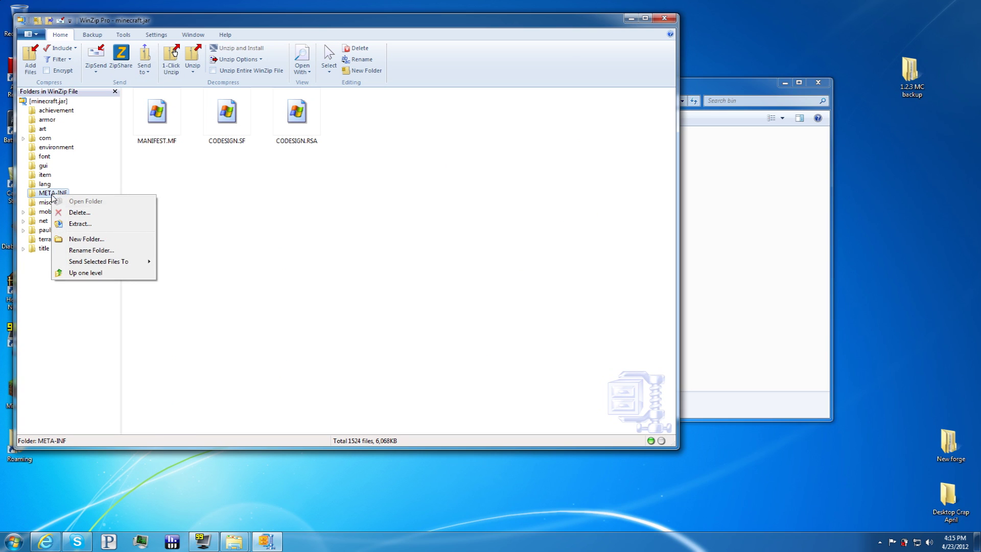
{"action": "left_click", "coordinate": [80, 213]}
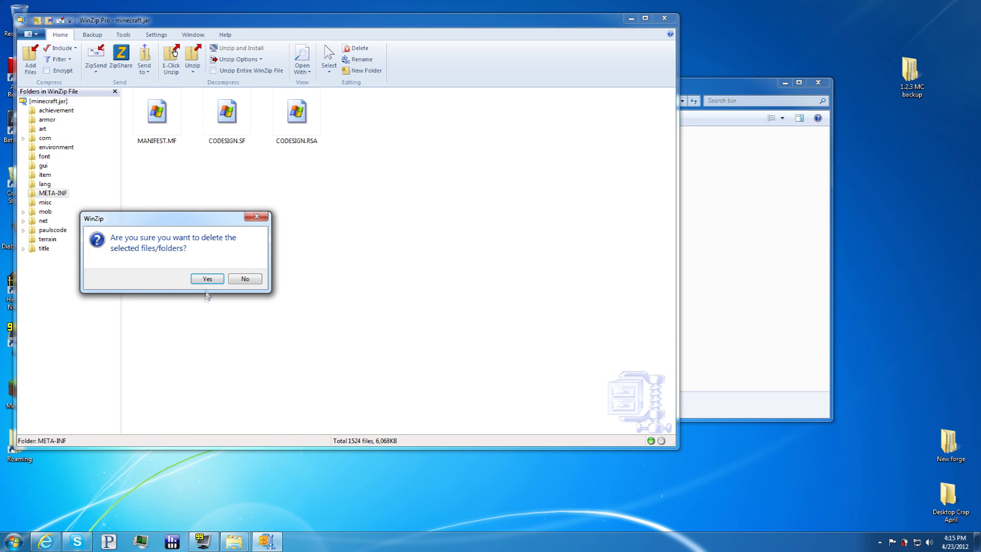
{"action": "left_click", "coordinate": [207, 279]}
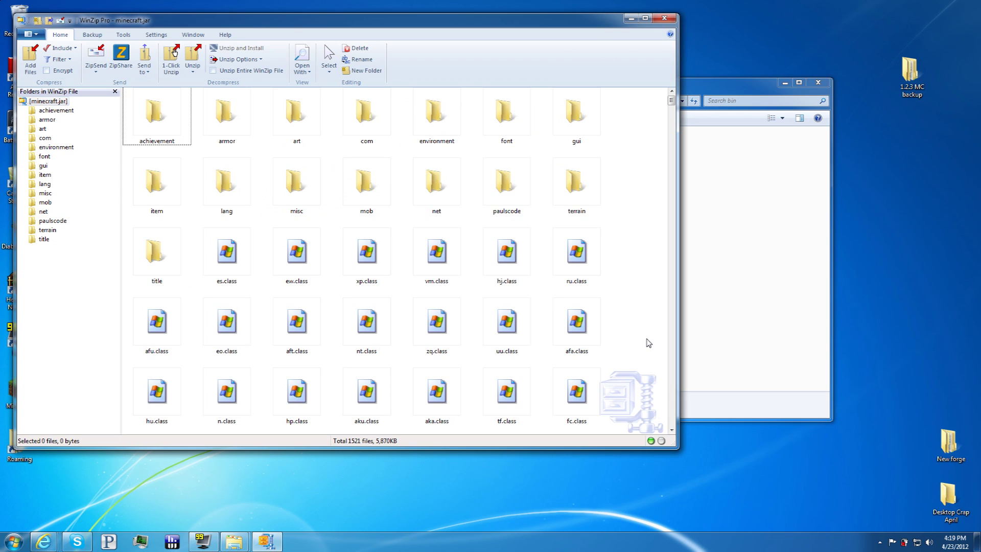
Minimize WinZip and the bin folder window, then bring the RedPower blog forward in Internet Explorer.
{"action": "left_click", "coordinate": [631, 20]}
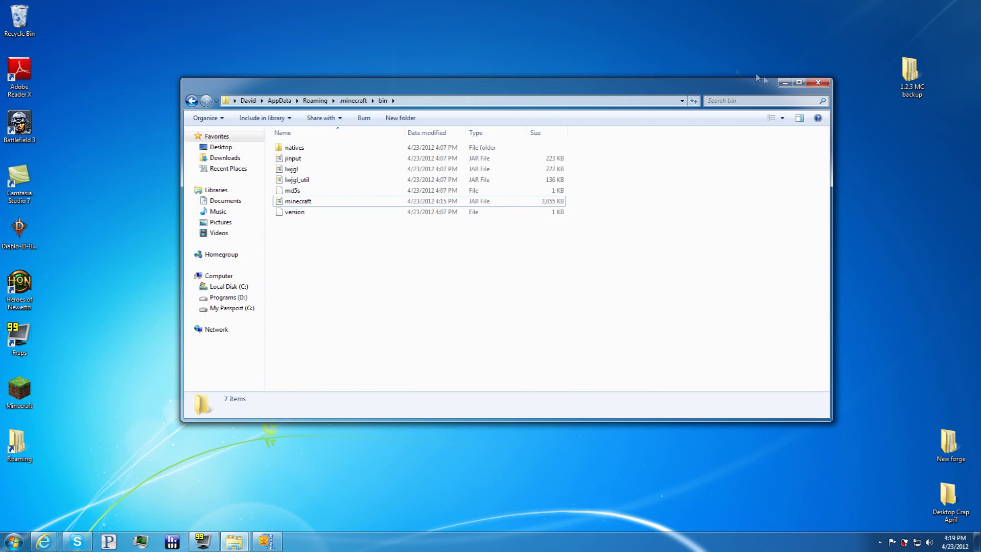
{"action": "left_click", "coordinate": [785, 84]}
{"action": "mouse_move", "coordinate": [45, 548]}
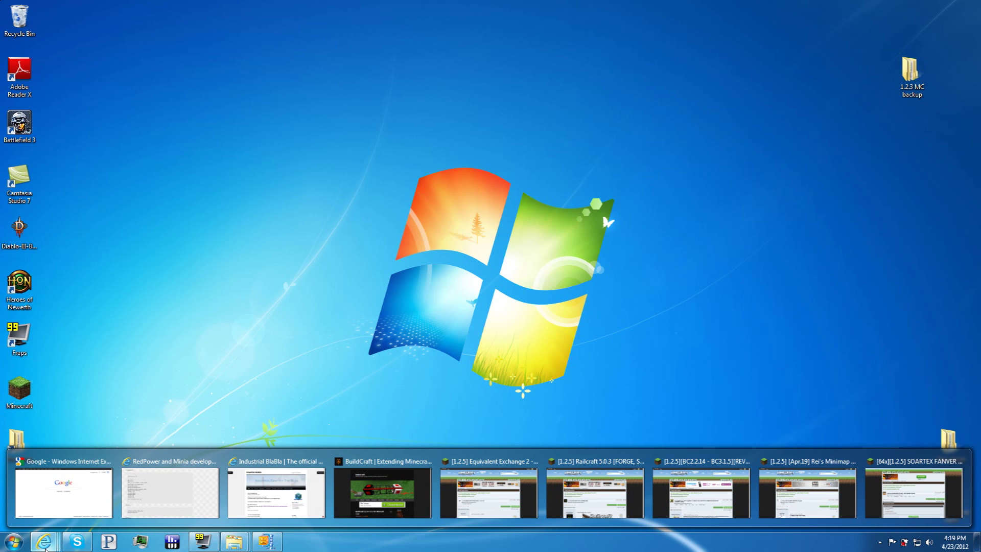
{"action": "mouse_move", "coordinate": [86, 505]}
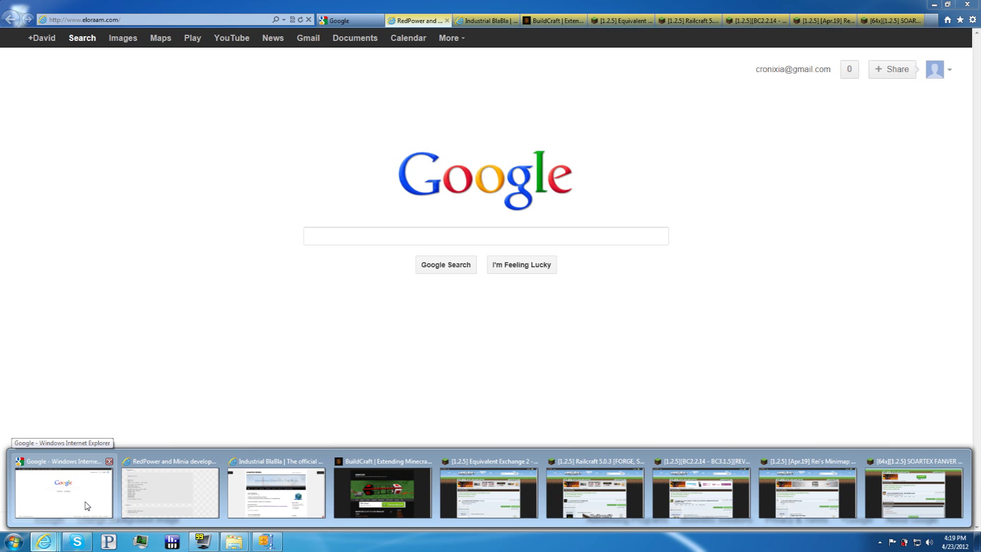
{"action": "mouse_move", "coordinate": [157, 494]}
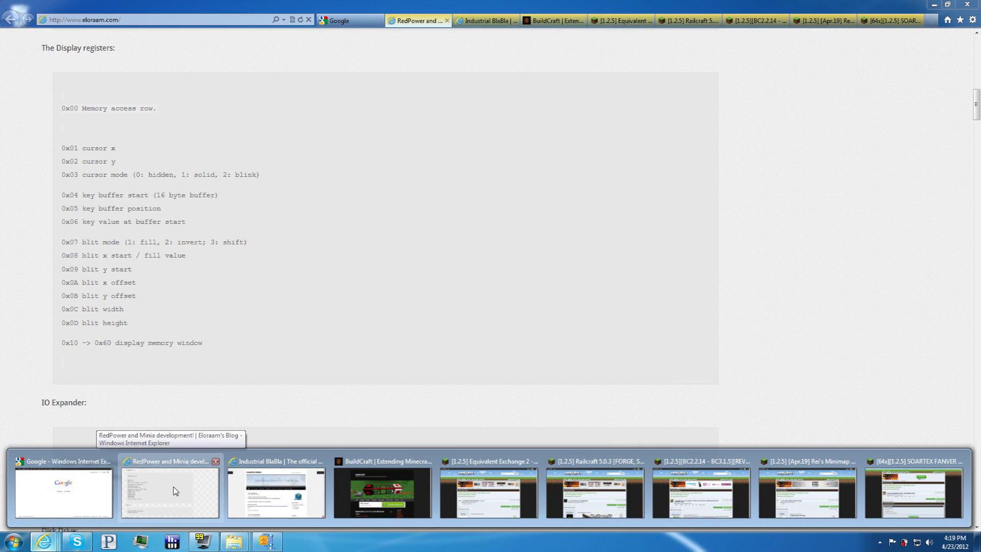
{"action": "left_click", "coordinate": [175, 491]}
Open the RedPower download page, then the IC² downloads at the Minecraft 1.2.5 section.
{"action": "scroll", "coordinate": [414, 194], "scroll_direction": "up", "scroll_amount": 15}
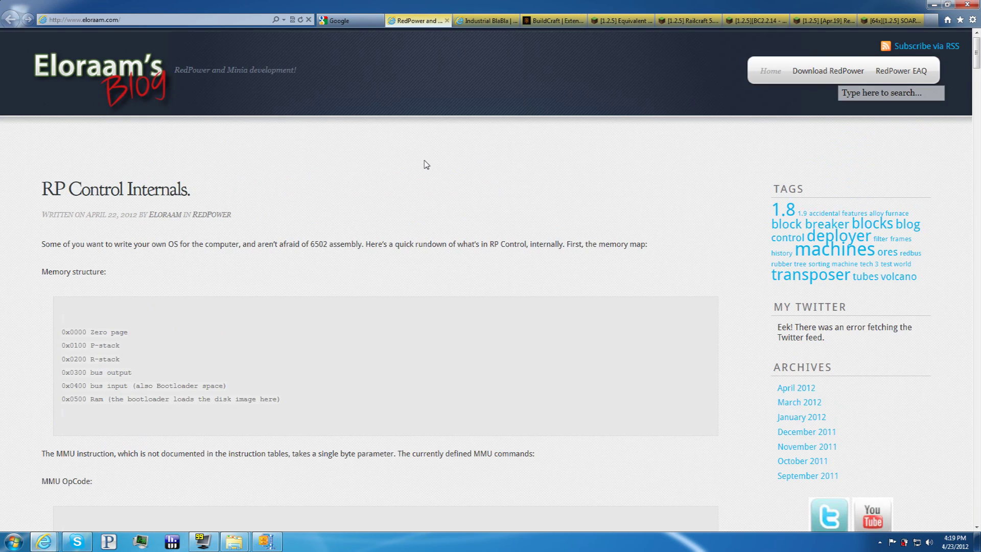
{"action": "left_click", "coordinate": [825, 73]}
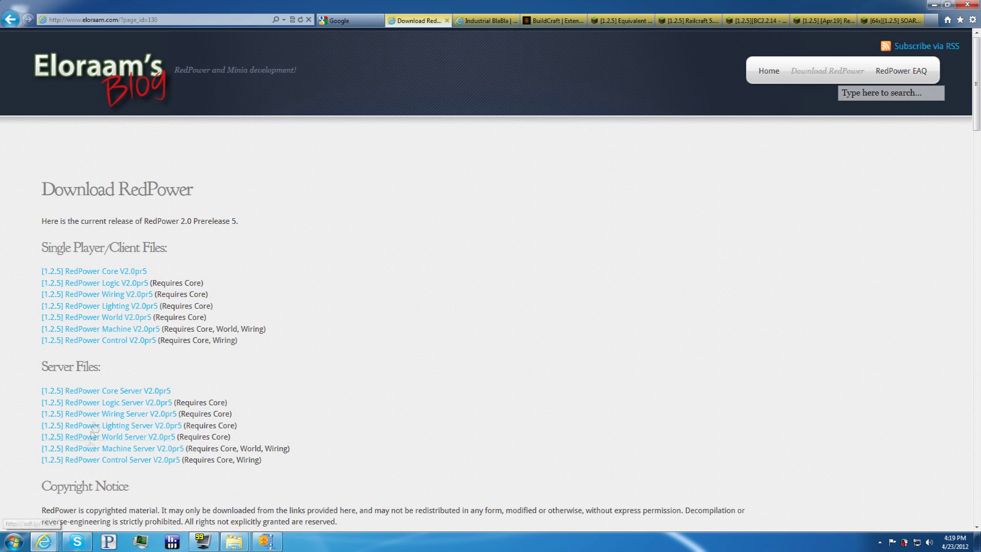
{"action": "left_click", "coordinate": [492, 26]}
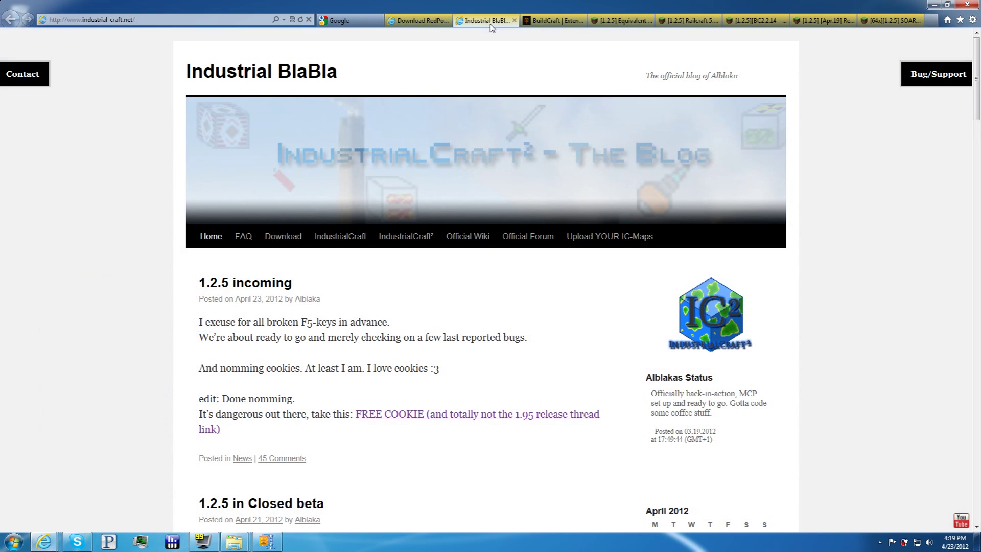
{"action": "left_click", "coordinate": [278, 244]}
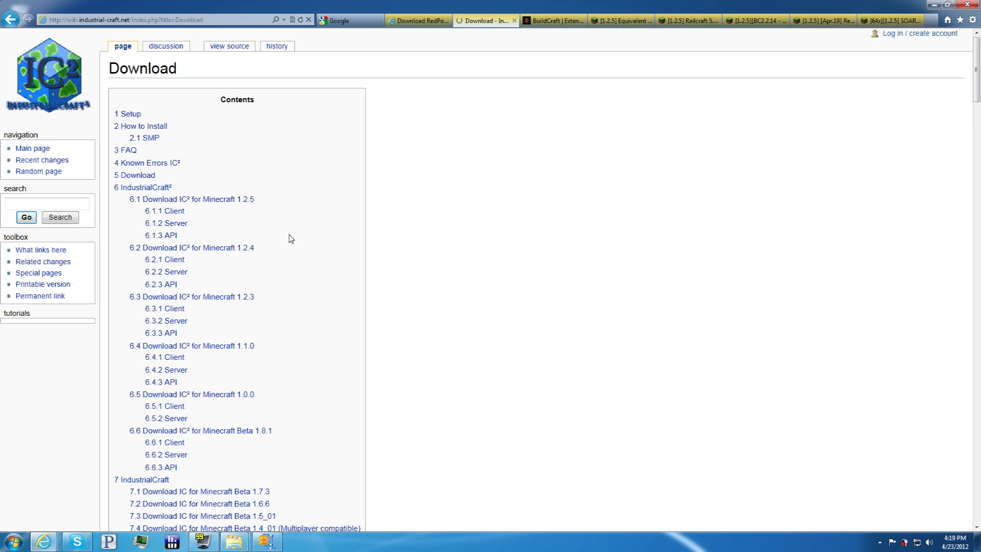
{"action": "left_click", "coordinate": [214, 204]}
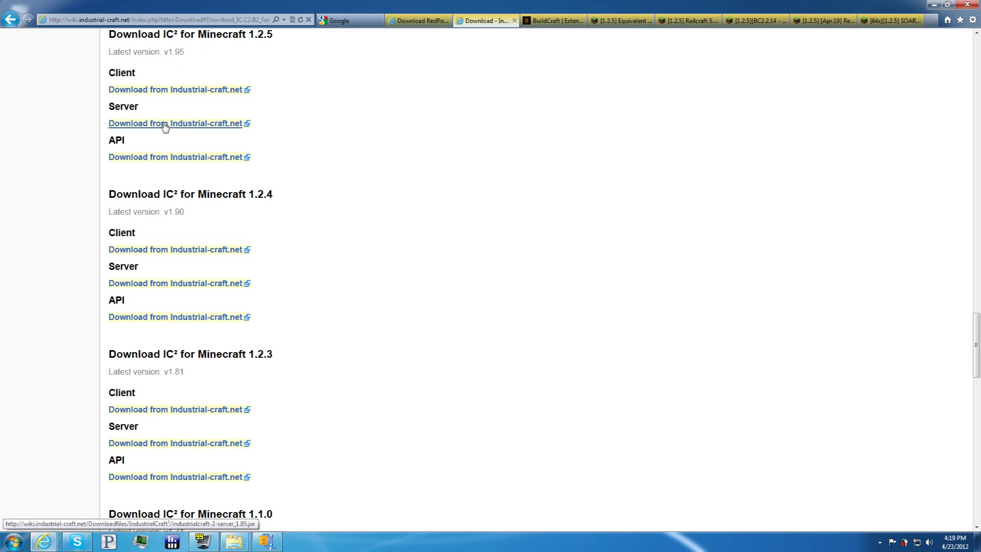
{"action": "left_click", "coordinate": [562, 26]}
Open the BuildCraft 2.2.14 download files, then move to the Equivalent Exchange 2 forum topic.
{"action": "scroll", "coordinate": [112, 316], "scroll_direction": "down", "scroll_amount": 4}
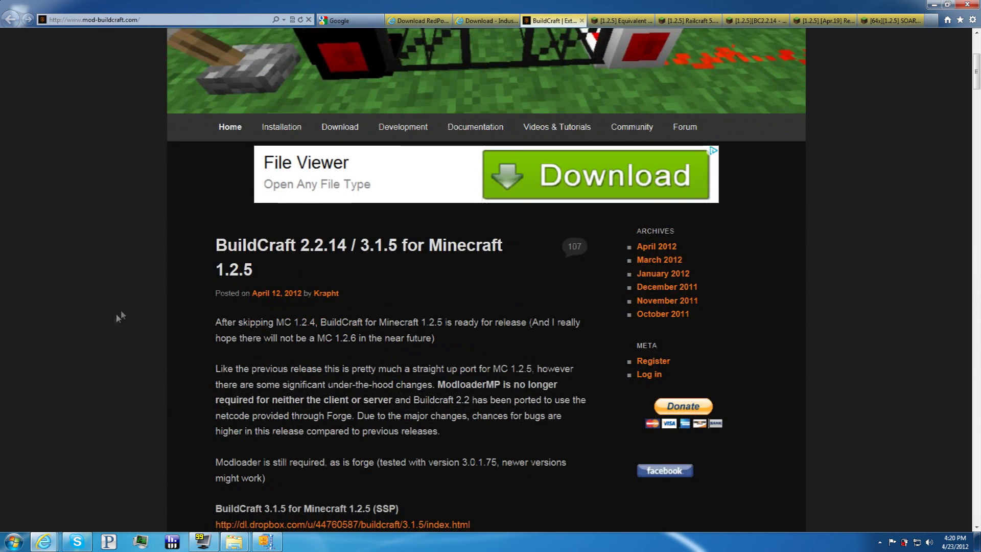
{"action": "mouse_move", "coordinate": [345, 130]}
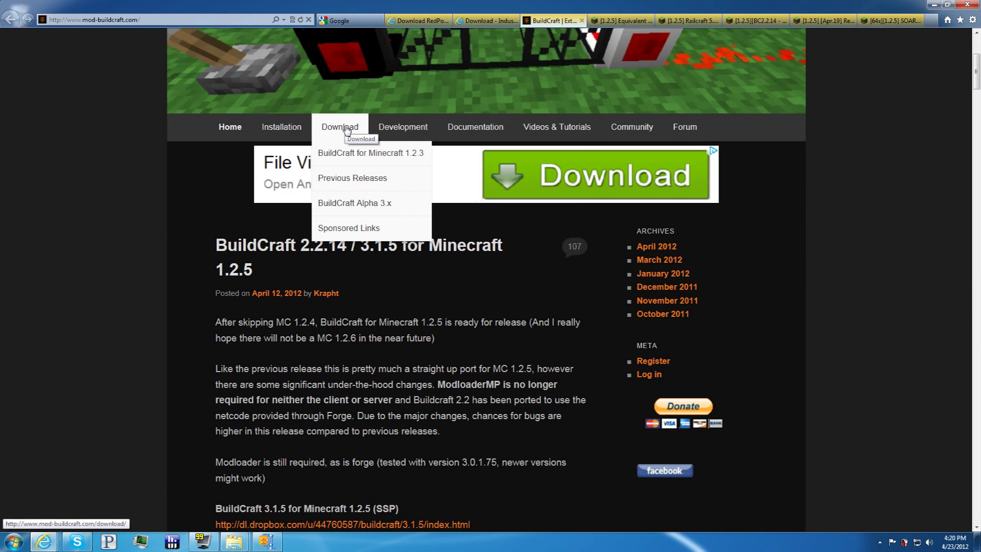
{"action": "scroll", "coordinate": [179, 307], "scroll_direction": "down", "scroll_amount": 2}
{"action": "scroll", "coordinate": [190, 298], "scroll_direction": "down", "scroll_amount": 1}
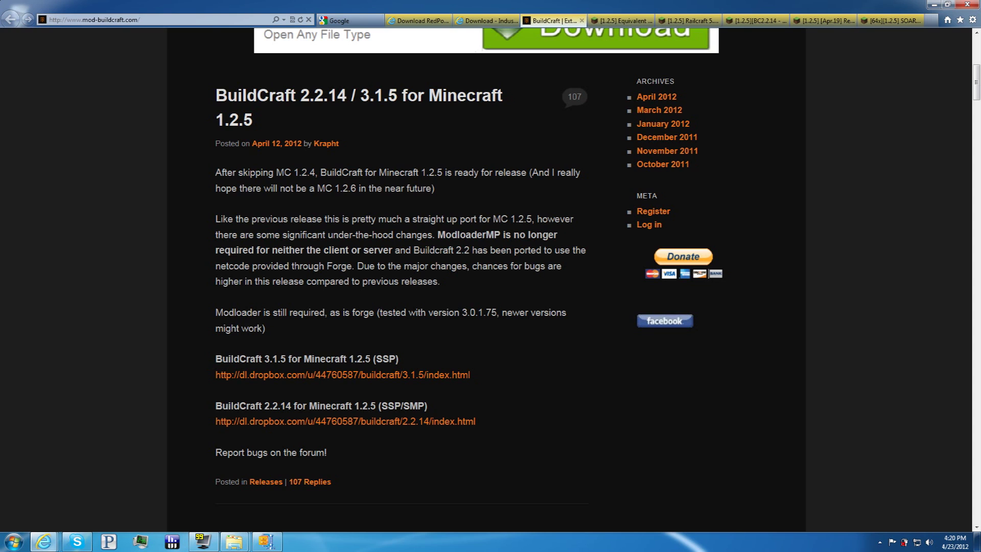
{"action": "left_click", "coordinate": [303, 421]}
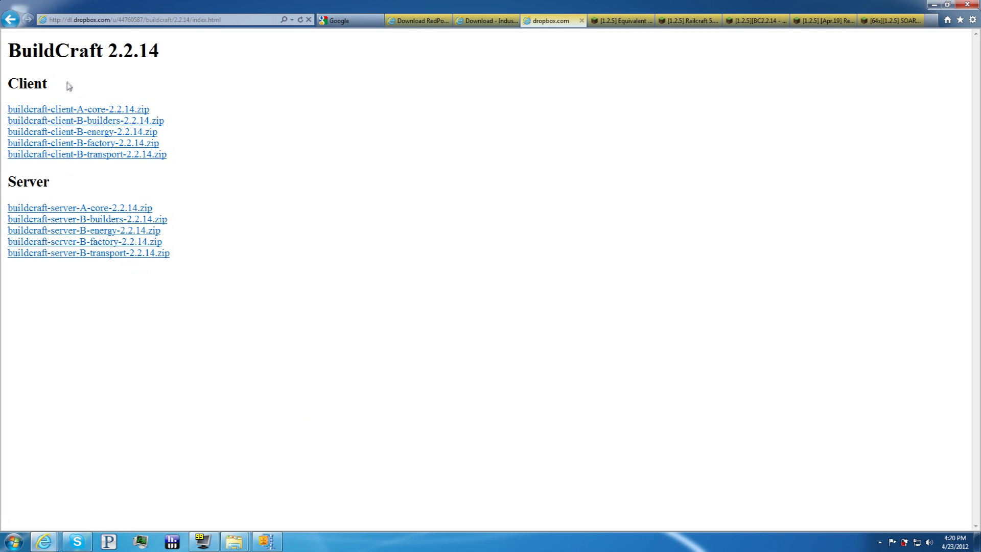
{"action": "left_click", "coordinate": [620, 21]}
{"action": "scroll", "coordinate": [139, 301], "scroll_direction": "down", "scroll_amount": 2}
Show the hidden Equivalent Exchange 2 download links on its forum topic.
{"action": "scroll", "coordinate": [139, 305], "scroll_direction": "down", "scroll_amount": 7}
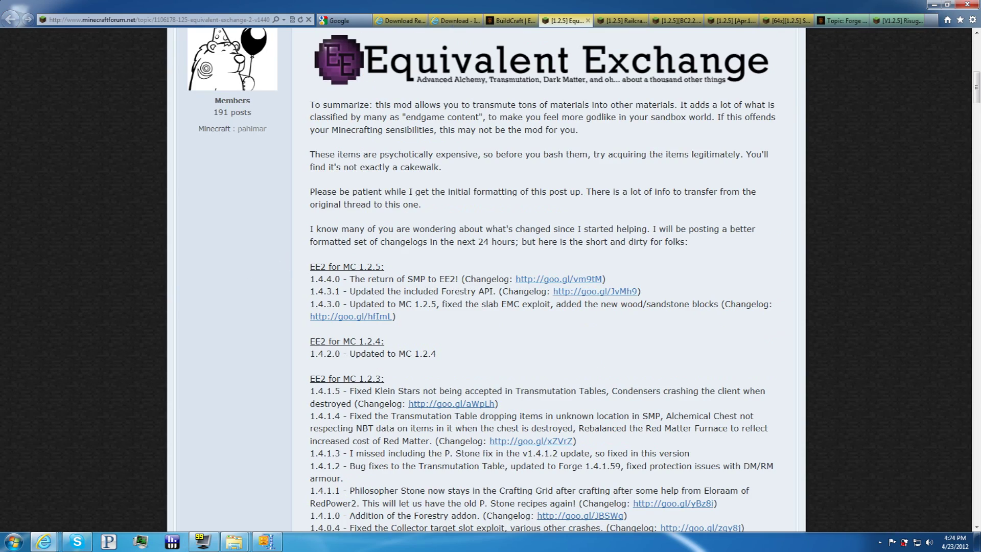
{"action": "scroll", "coordinate": [377, 298], "scroll_direction": "down", "scroll_amount": 5}
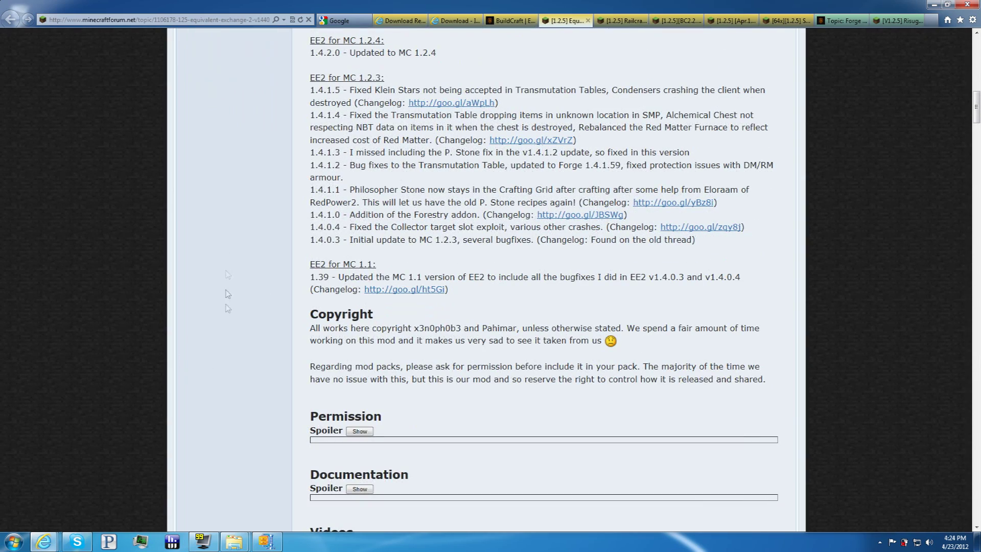
{"action": "scroll", "coordinate": [225, 308], "scroll_direction": "down", "scroll_amount": 5}
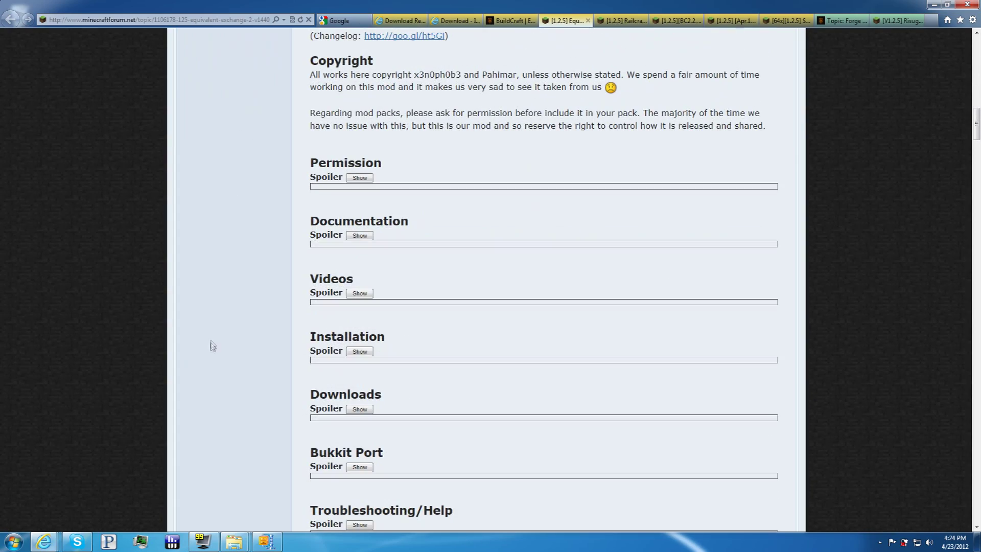
{"action": "scroll", "coordinate": [210, 330], "scroll_direction": "down", "scroll_amount": 2}
{"action": "scroll", "coordinate": [211, 337], "scroll_direction": "up", "scroll_amount": 15}
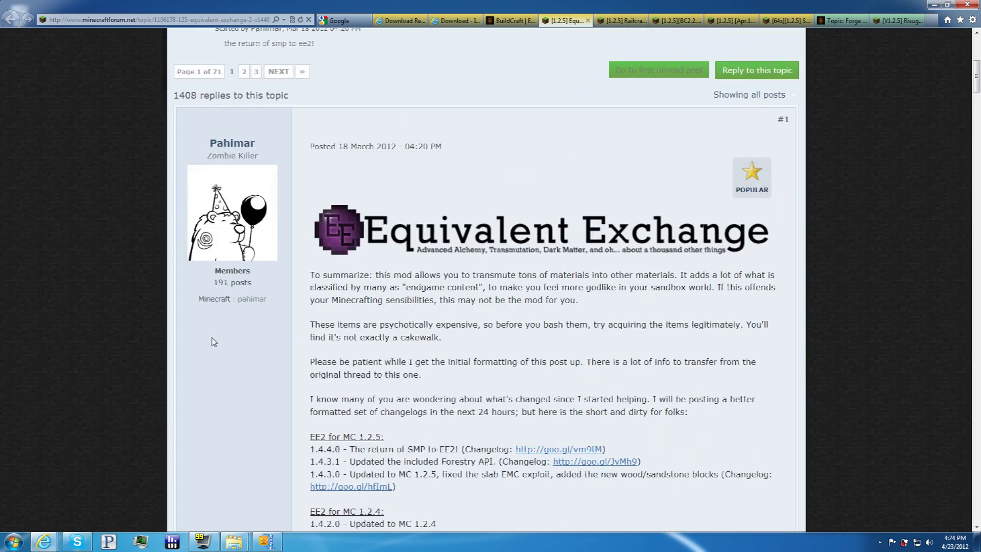
{"action": "scroll", "coordinate": [213, 341], "scroll_direction": "down", "scroll_amount": 15}
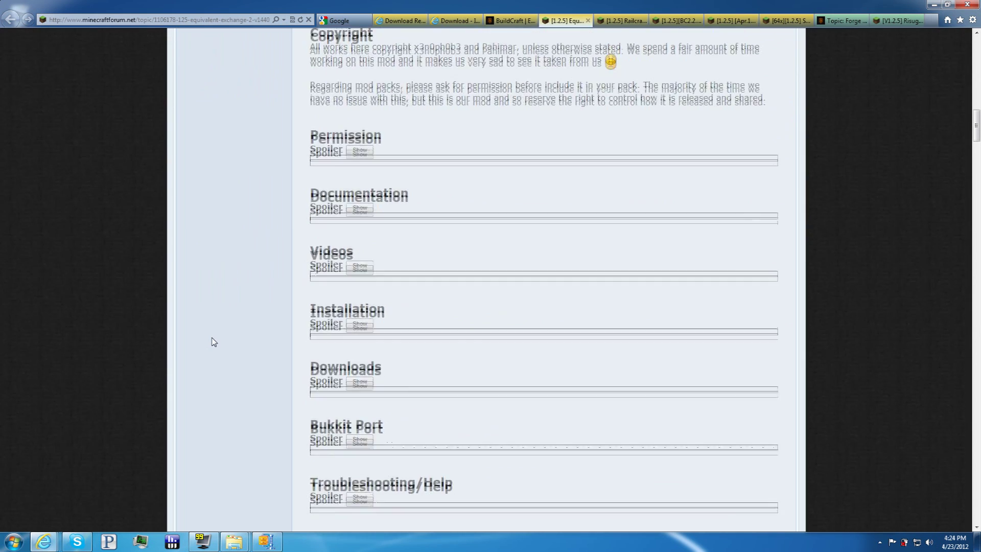
{"action": "left_click", "coordinate": [359, 306]}
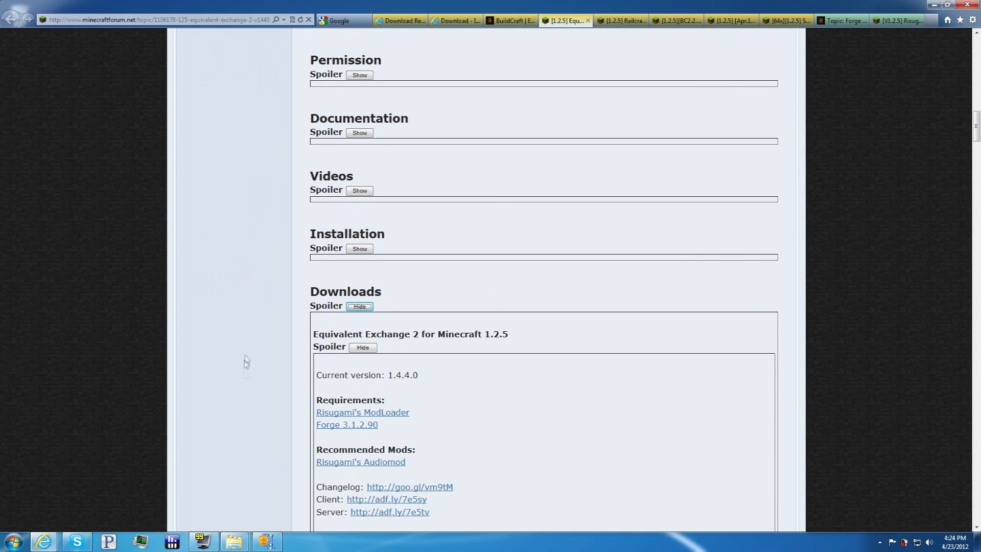
{"action": "scroll", "coordinate": [339, 472], "scroll_direction": "down", "scroll_amount": 2}
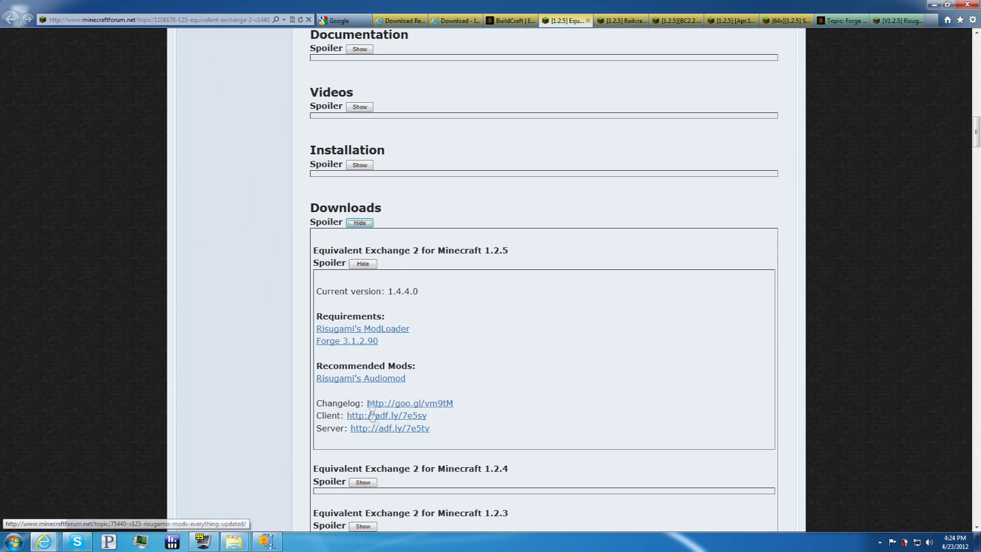
Read through the Railcraft forum topic.
{"action": "left_click", "coordinate": [622, 21]}
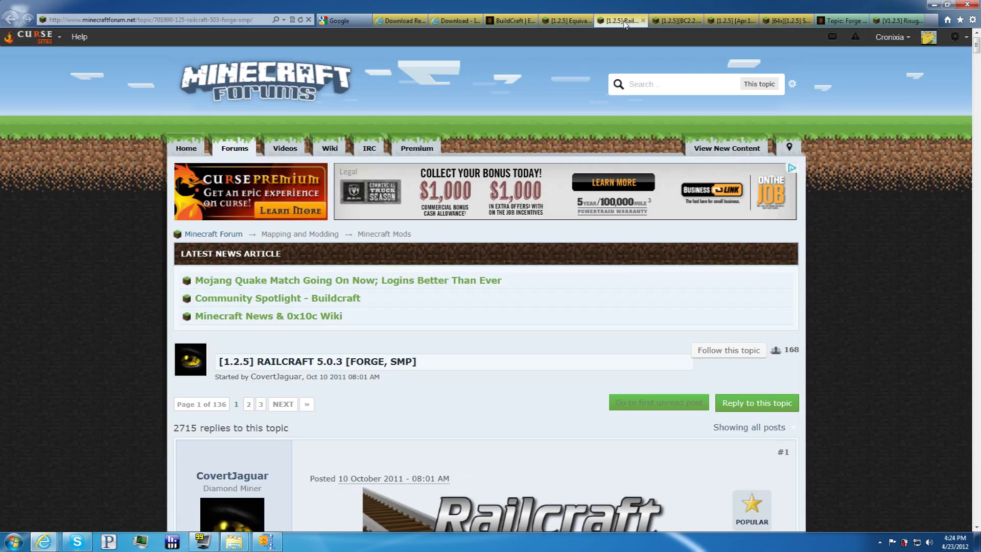
{"action": "scroll", "coordinate": [306, 332], "scroll_direction": "down", "scroll_amount": 8}
{"action": "scroll", "coordinate": [278, 189], "scroll_direction": "down", "scroll_amount": 15}
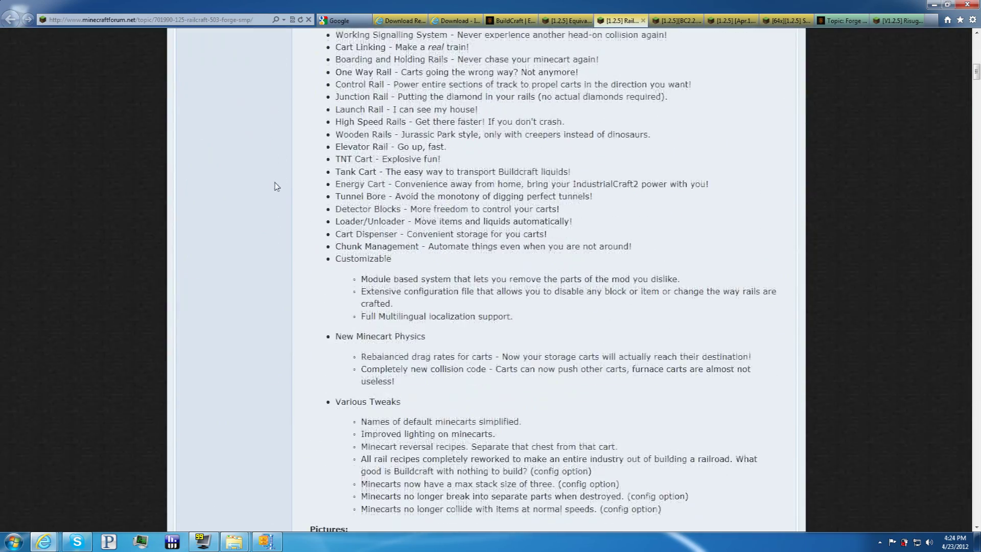
{"action": "scroll", "coordinate": [278, 189], "scroll_direction": "down", "scroll_amount": 8}
{"action": "scroll", "coordinate": [278, 189], "scroll_direction": "up", "scroll_amount": 2}
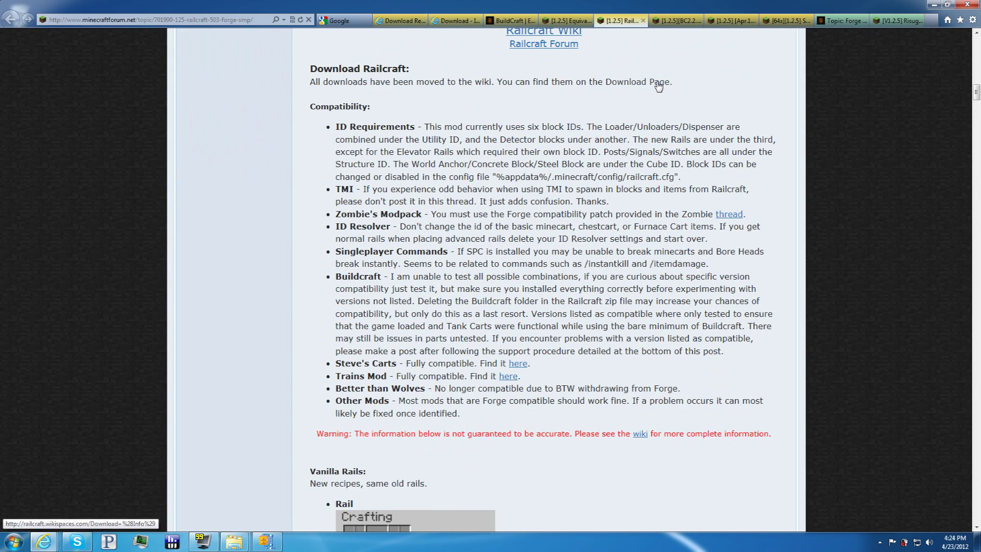
Read through the Additional Pipes for BuildCraft topic, then move to Rei's Minimap thread.
{"action": "left_click", "coordinate": [676, 23]}
{"action": "scroll", "coordinate": [439, 185], "scroll_direction": "up", "scroll_amount": 7}
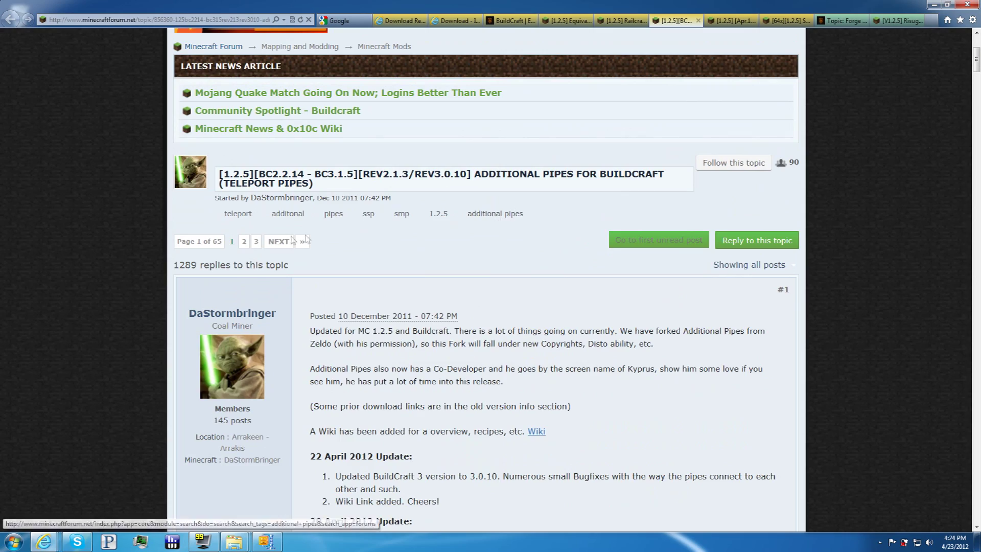
{"action": "scroll", "coordinate": [262, 243], "scroll_direction": "down", "scroll_amount": 3}
{"action": "scroll", "coordinate": [262, 243], "scroll_direction": "down", "scroll_amount": 6}
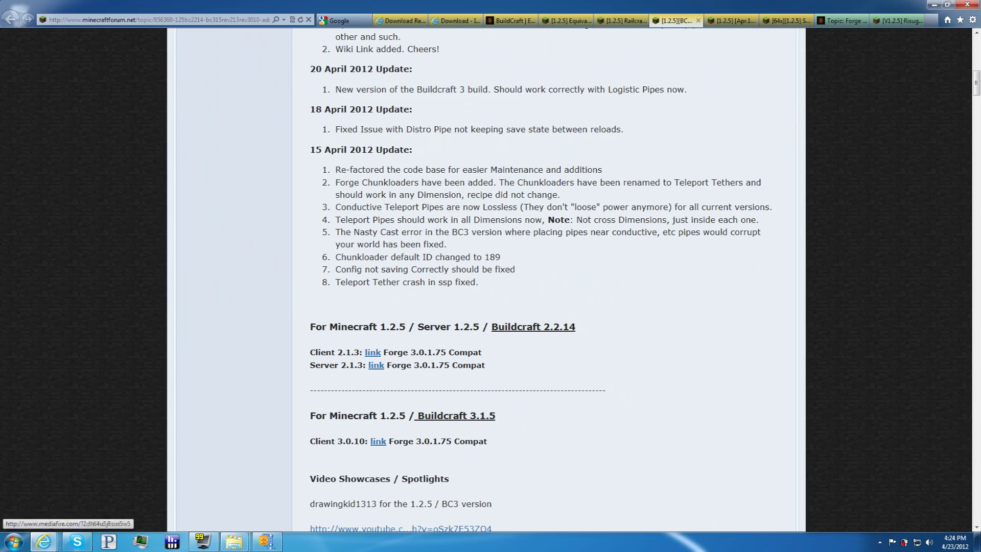
{"action": "left_click", "coordinate": [731, 25]}
Check Rei's Minimap download section and the Soartex Fanver texture pack topic.
{"action": "scroll", "coordinate": [449, 320], "scroll_direction": "down", "scroll_amount": 10}
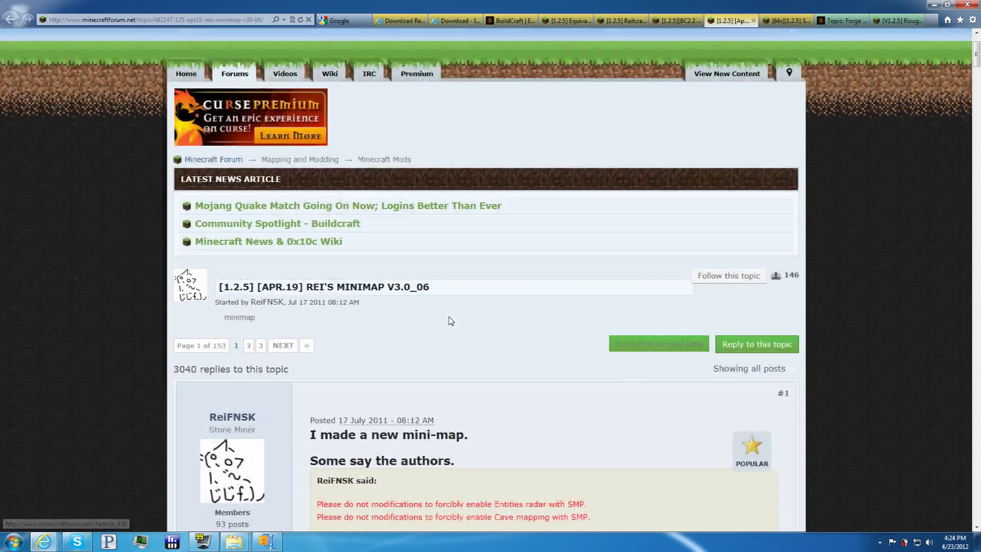
{"action": "scroll", "coordinate": [449, 320], "scroll_direction": "down", "scroll_amount": 5}
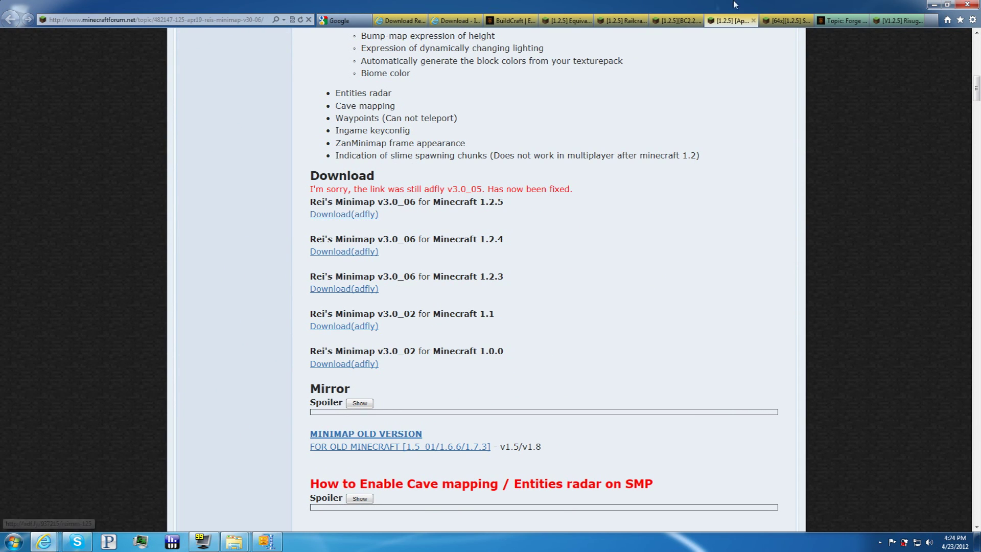
{"action": "left_click", "coordinate": [788, 21]}
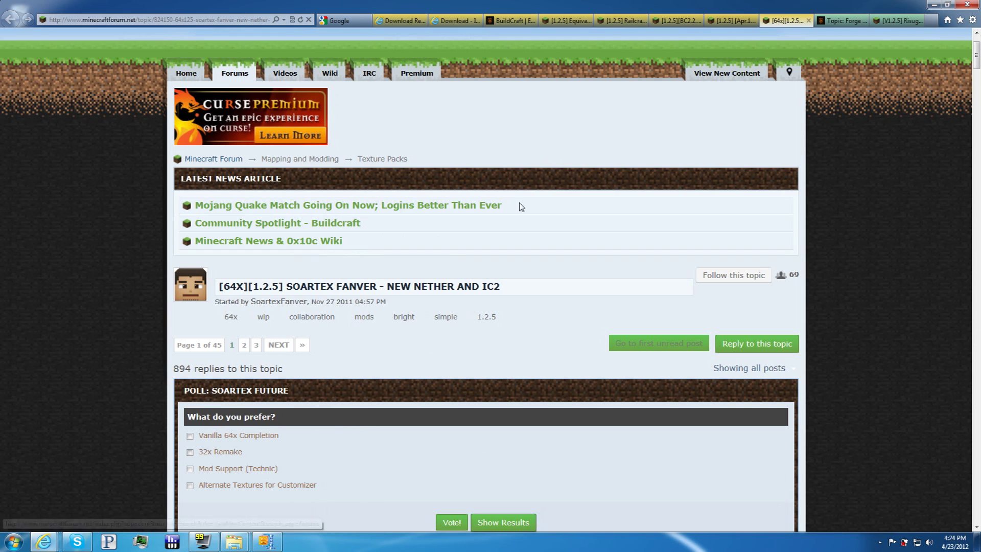
{"action": "scroll", "coordinate": [377, 287], "scroll_direction": "up", "scroll_amount": 1}
{"action": "scroll", "coordinate": [377, 288], "scroll_direction": "down", "scroll_amount": 8}
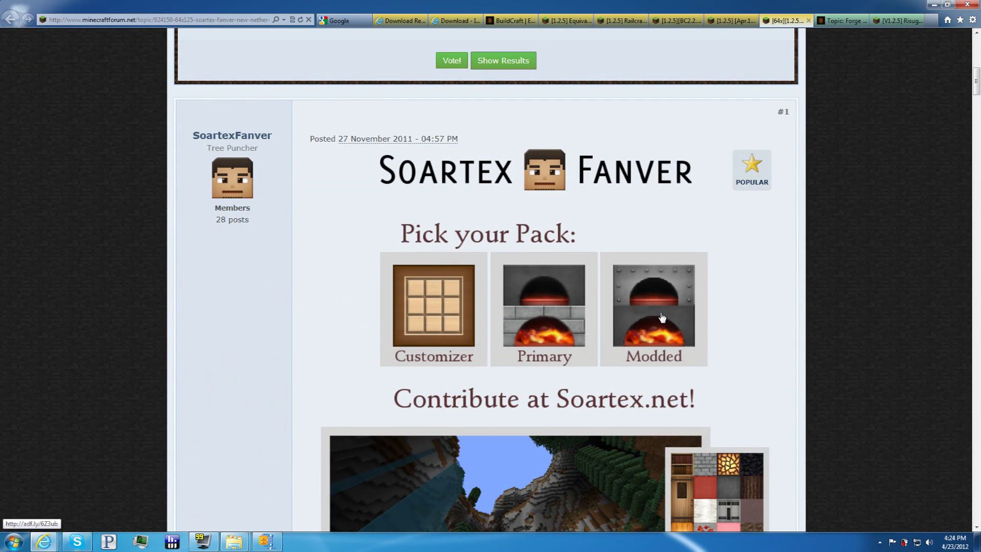
View the Forge downloads page and move the Risugami's Mods tab before it.
{"action": "left_click", "coordinate": [836, 21]}
{"action": "scroll", "coordinate": [398, 312], "scroll_direction": "down", "scroll_amount": 5}
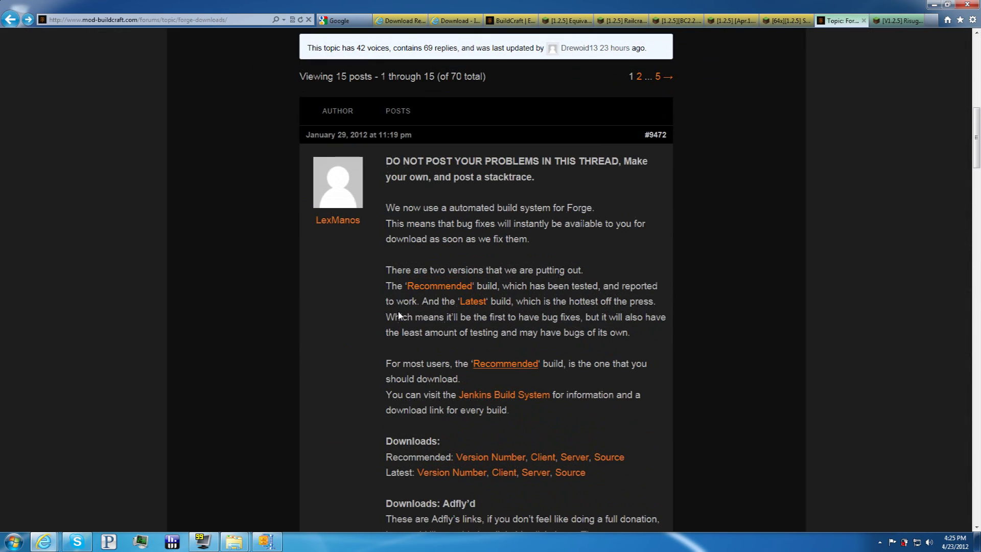
{"action": "left_click_drag", "start_coordinate": [889, 20], "coordinate": [815, 36]}
{"action": "scroll", "coordinate": [452, 176], "scroll_direction": "up", "scroll_amount": 4}
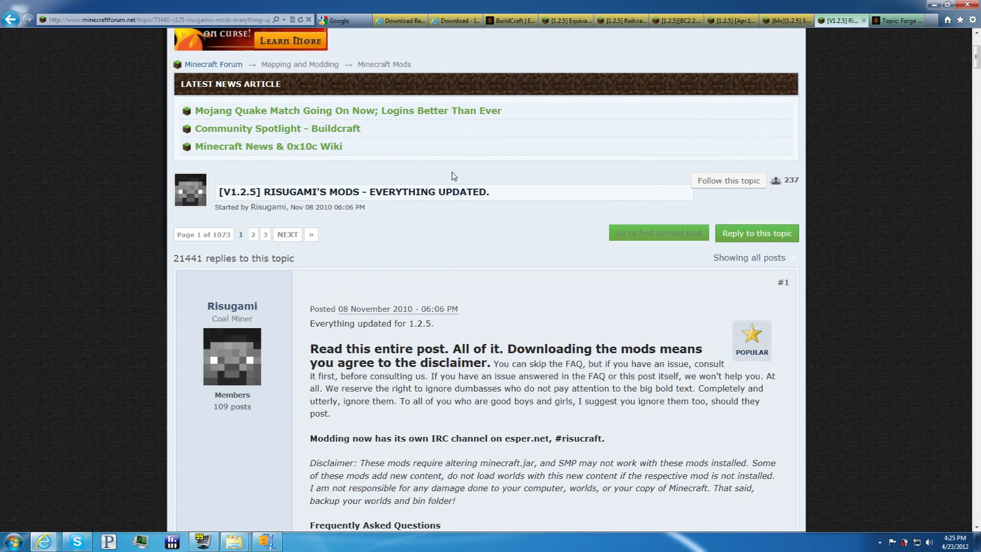
Scroll Risugami's post to the ModLoader 1.2.5 download links, then return to Forge downloads.
{"action": "scroll", "coordinate": [443, 184], "scroll_direction": "down", "scroll_amount": 3}
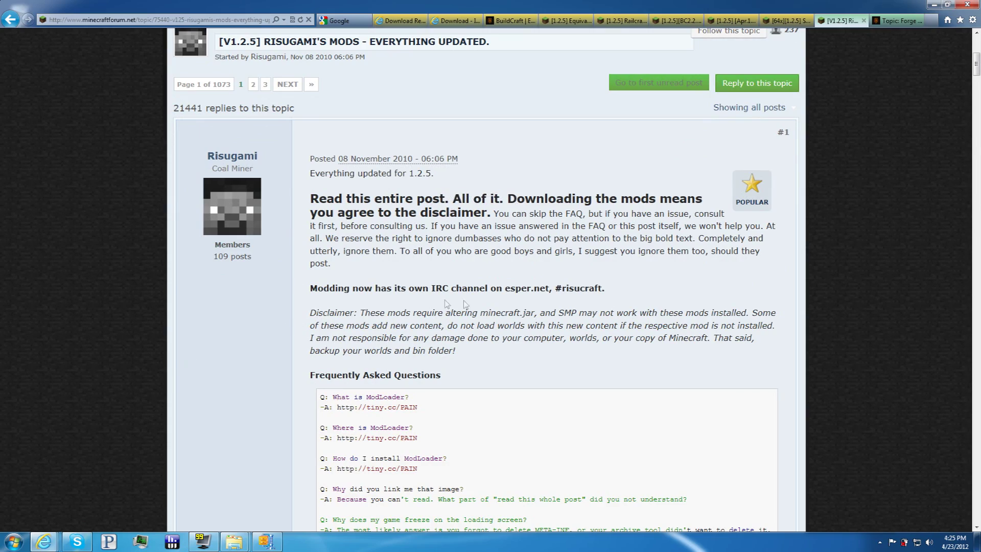
{"action": "scroll", "coordinate": [384, 308], "scroll_direction": "down", "scroll_amount": 6}
{"action": "scroll", "coordinate": [384, 308], "scroll_direction": "up", "scroll_amount": 6}
{"action": "scroll", "coordinate": [384, 308], "scroll_direction": "down", "scroll_amount": 20}
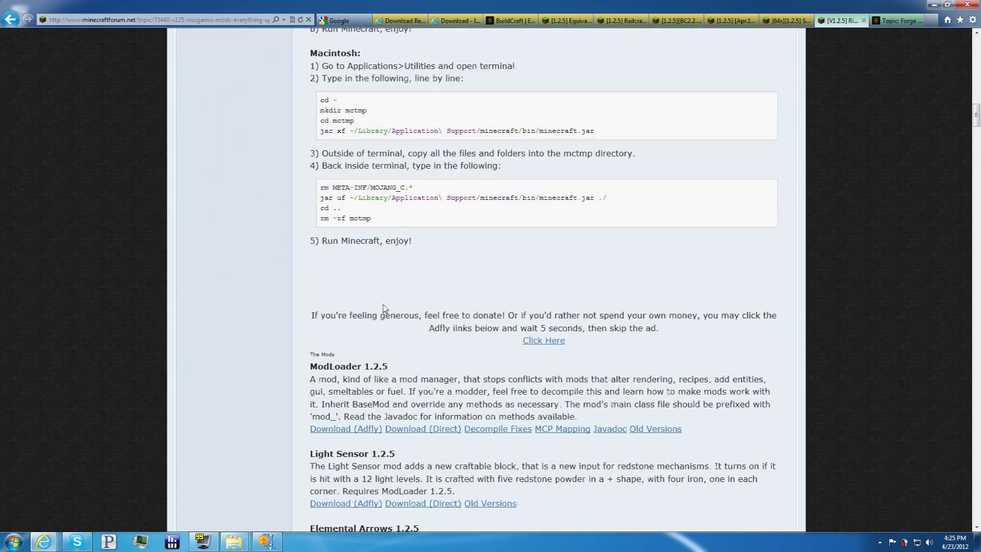
{"action": "scroll", "coordinate": [384, 308], "scroll_direction": "down", "scroll_amount": 3}
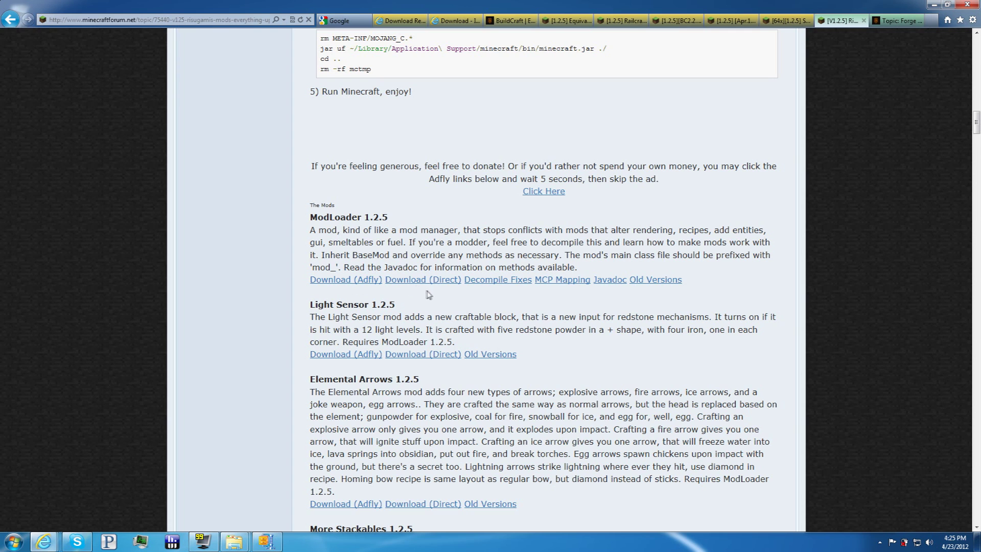
{"action": "left_click", "coordinate": [898, 21]}
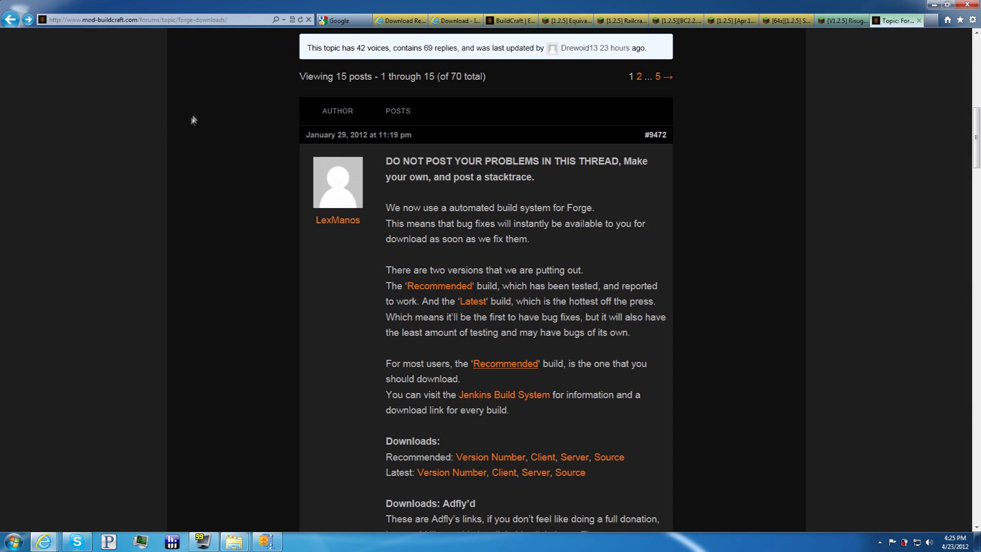
Open Forge Recommended Build #94 listing client, server and src 3.1.2.94 zips.
{"action": "scroll", "coordinate": [194, 115], "scroll_direction": "up", "scroll_amount": 1}
{"action": "scroll", "coordinate": [194, 115], "scroll_direction": "up", "scroll_amount": 1}
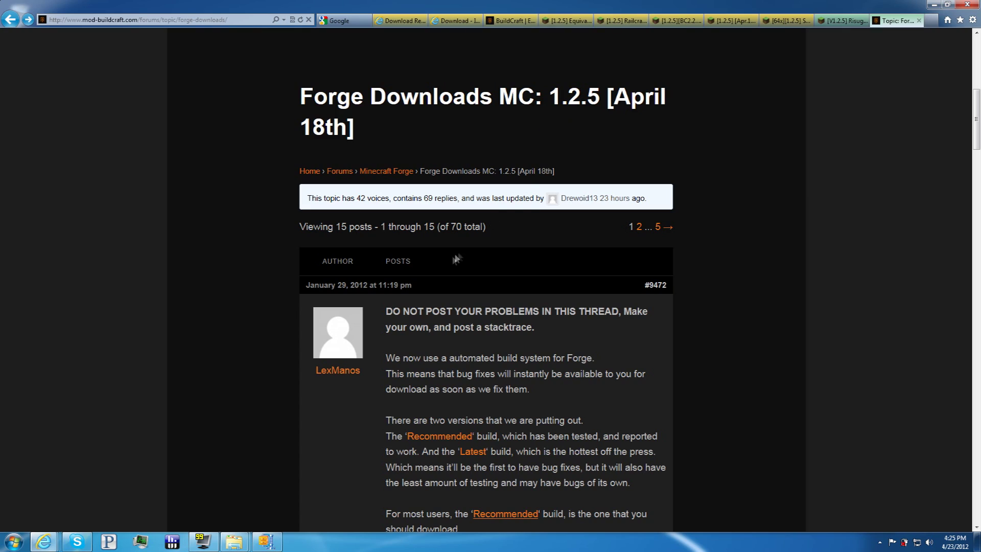
{"action": "scroll", "coordinate": [270, 302], "scroll_direction": "down", "scroll_amount": 5}
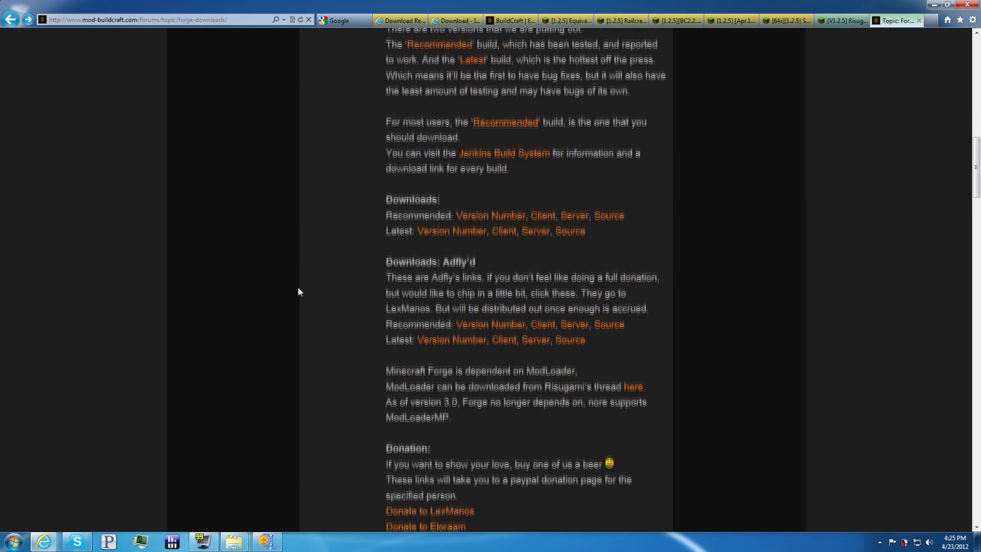
{"action": "scroll", "coordinate": [299, 286], "scroll_direction": "up", "scroll_amount": 2}
{"action": "scroll", "coordinate": [451, 110], "scroll_direction": "down", "scroll_amount": 2}
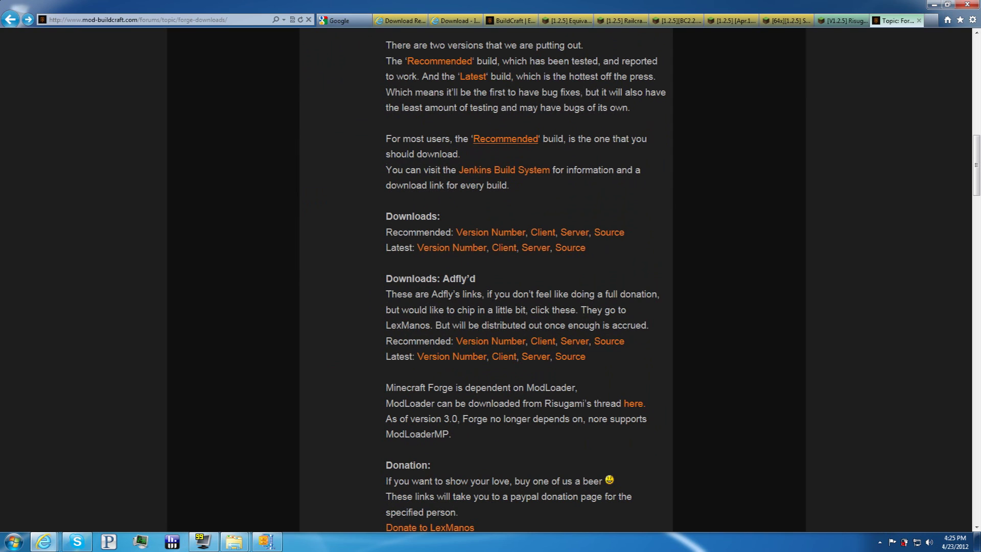
{"action": "left_click", "coordinate": [506, 140]}
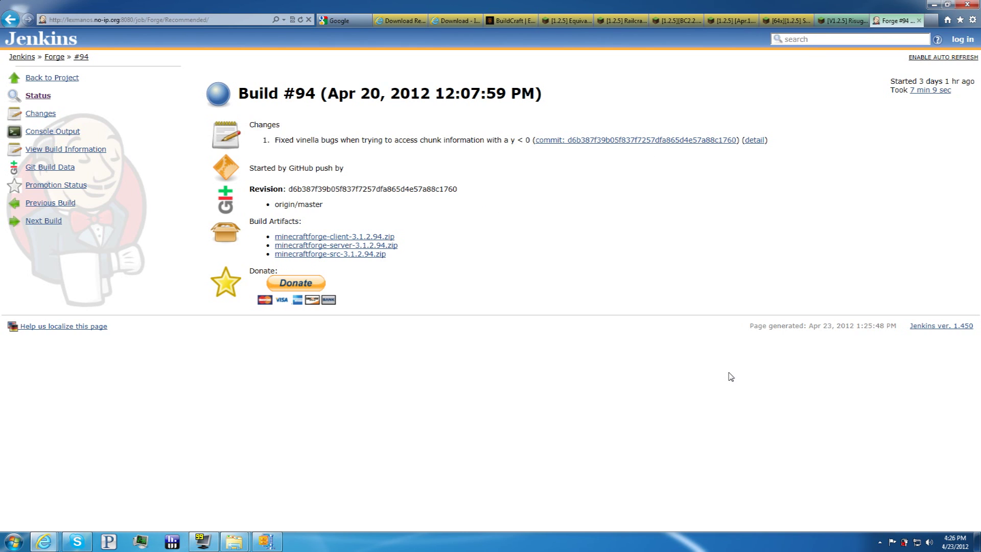
Minimize Internet Explorer to reveal the Install Guide folder on the desktop.
{"action": "left_click", "coordinate": [931, 6]}
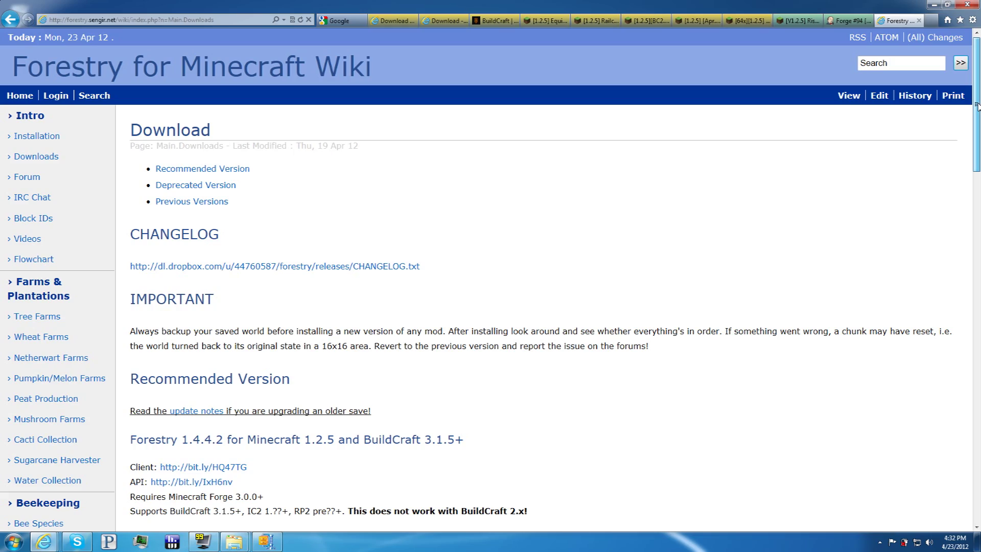
Scroll the Forestry download page and highlight the Forestry 1.4.4.2_bc2.2 heading.
{"action": "left_click_drag", "start_coordinate": [976, 105], "coordinate": [976, 191]}
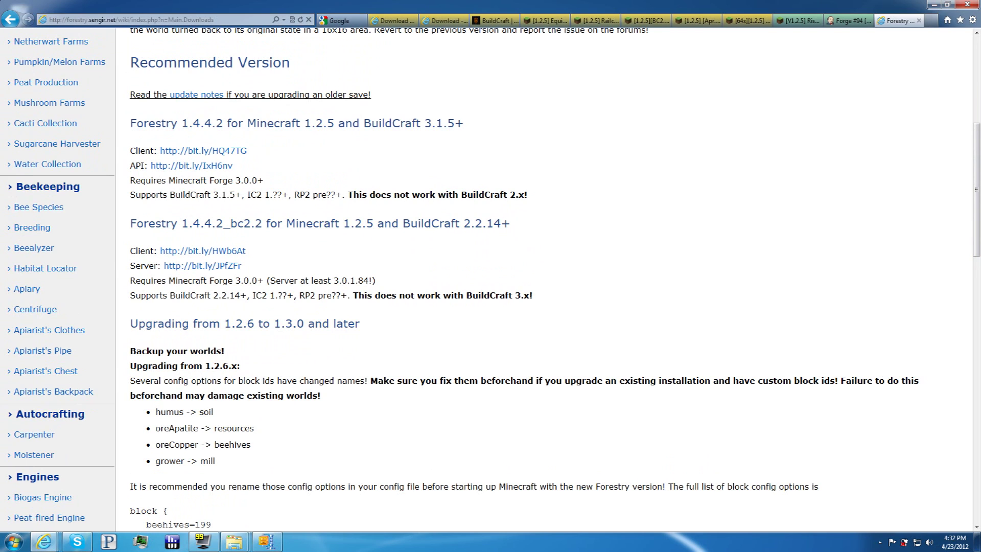
{"action": "left_click_drag", "start_coordinate": [130, 223], "coordinate": [511, 224]}
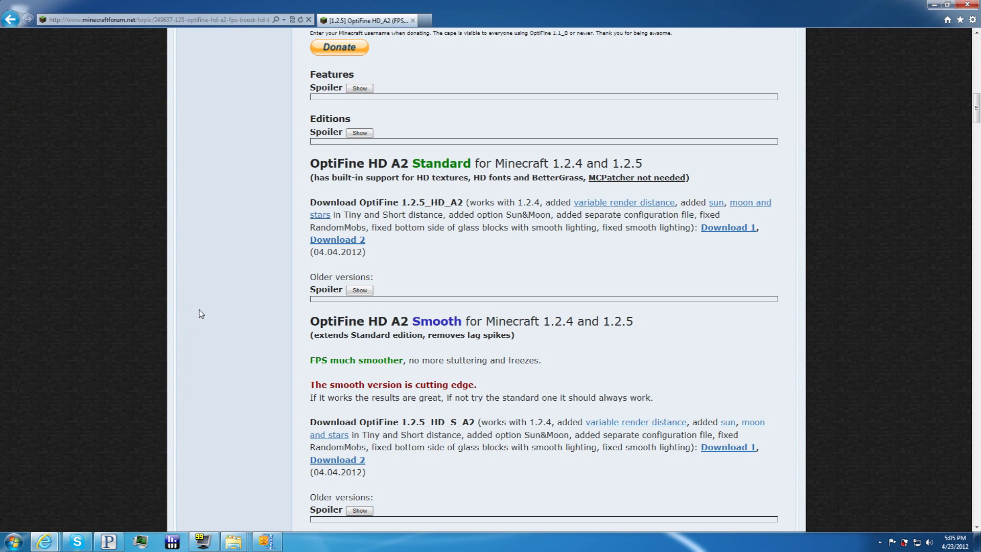
Scroll the OptiFine thread past Standard and Smooth to the HD A2 Multi-Core downloads.
{"action": "scroll", "coordinate": [201, 314], "scroll_direction": "up", "scroll_amount": 4}
{"action": "scroll", "coordinate": [201, 314], "scroll_direction": "down", "scroll_amount": 4}
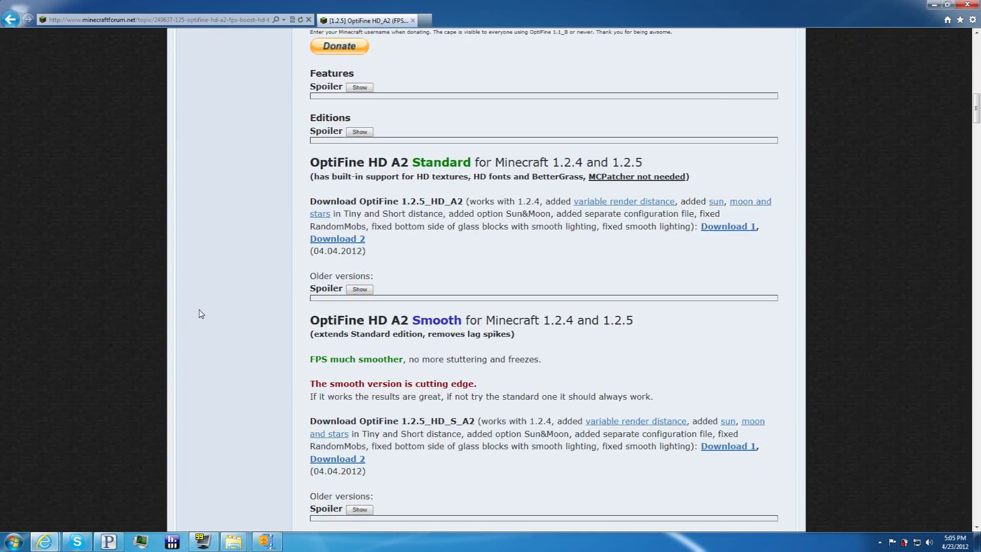
{"action": "scroll", "coordinate": [201, 314], "scroll_direction": "down", "scroll_amount": 5}
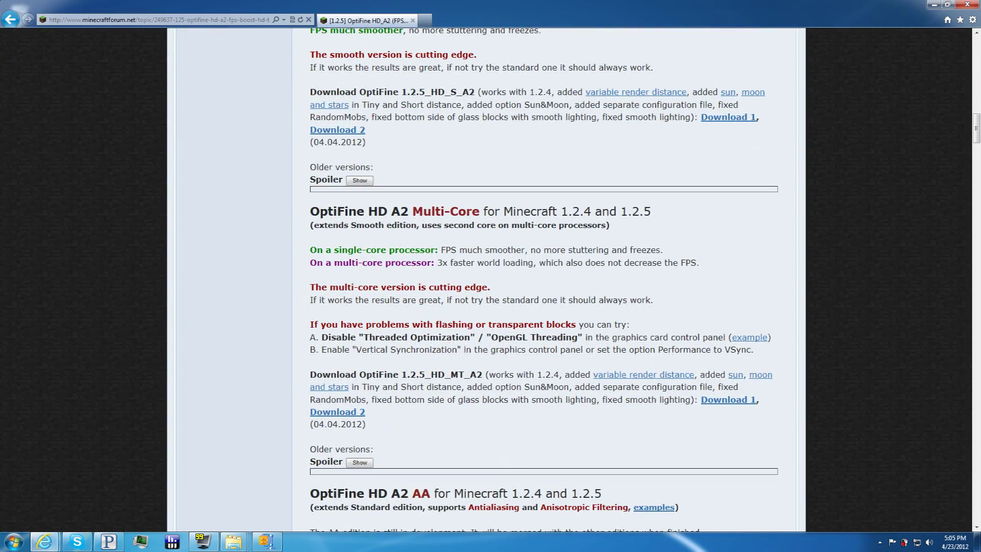
{"action": "scroll", "coordinate": [252, 230], "scroll_direction": "up", "scroll_amount": 4}
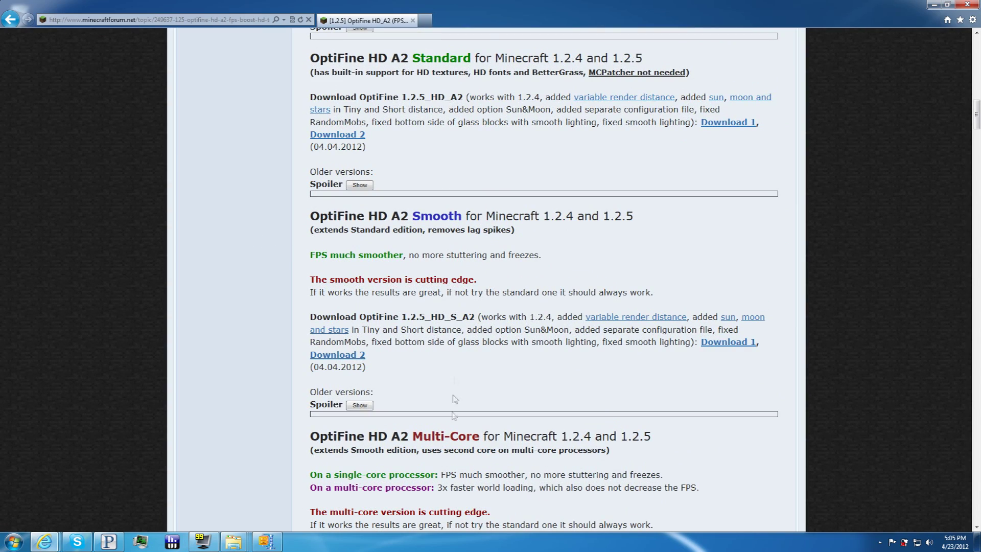
{"action": "scroll", "coordinate": [186, 457], "scroll_direction": "down", "scroll_amount": 5}
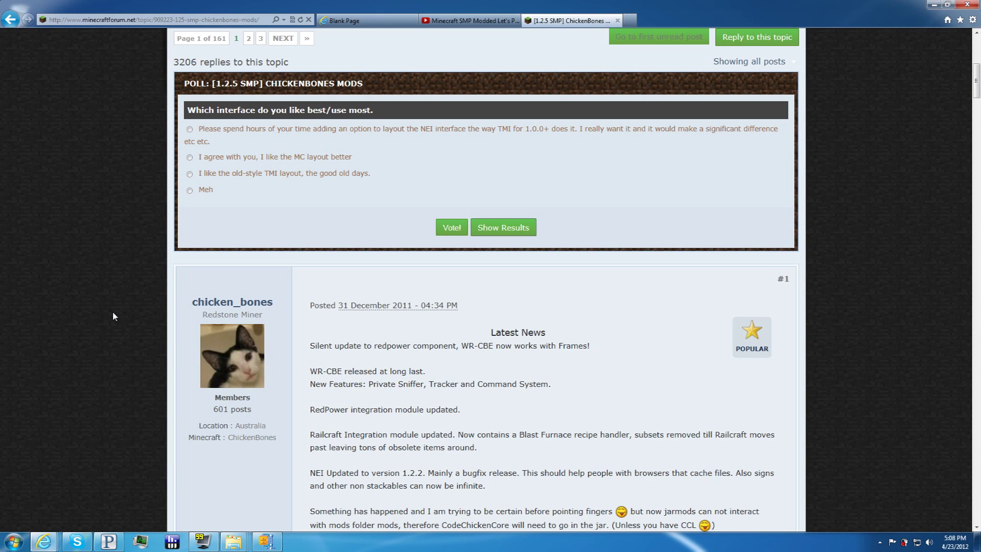
Expand the CodeChickenCore download details in the ChickenBones thread, then collapse them again.
{"action": "scroll", "coordinate": [113, 313], "scroll_direction": "down", "scroll_amount": 3}
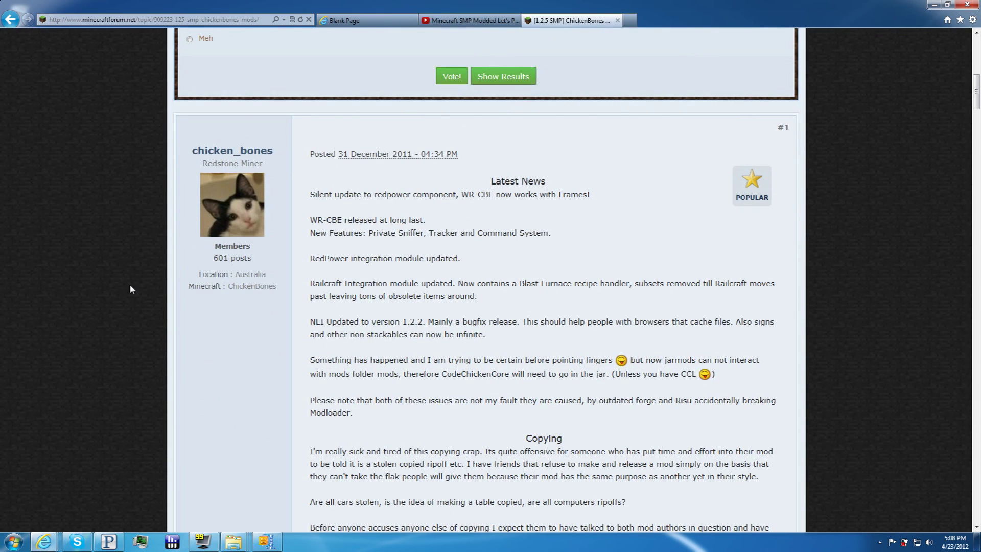
{"action": "scroll", "coordinate": [127, 254], "scroll_direction": "down", "scroll_amount": 4}
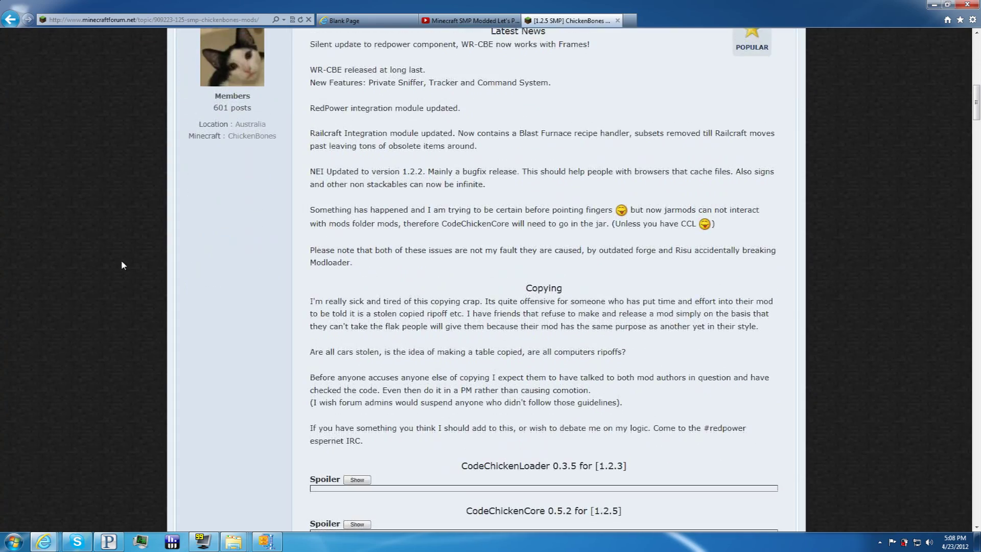
{"action": "scroll", "coordinate": [122, 259], "scroll_direction": "up", "scroll_amount": 3}
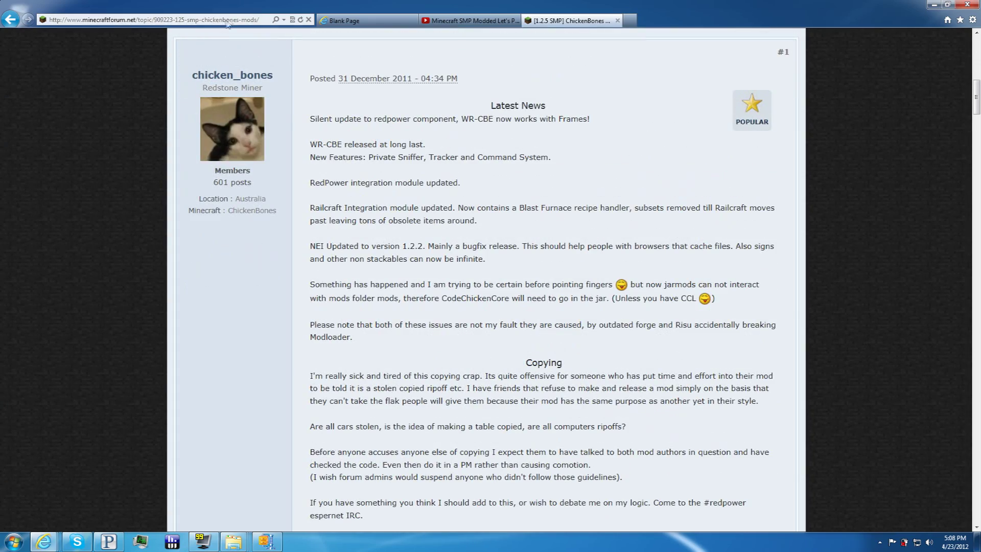
{"action": "scroll", "coordinate": [127, 264], "scroll_direction": "down", "scroll_amount": 2}
{"action": "scroll", "coordinate": [126, 261], "scroll_direction": "down", "scroll_amount": 4}
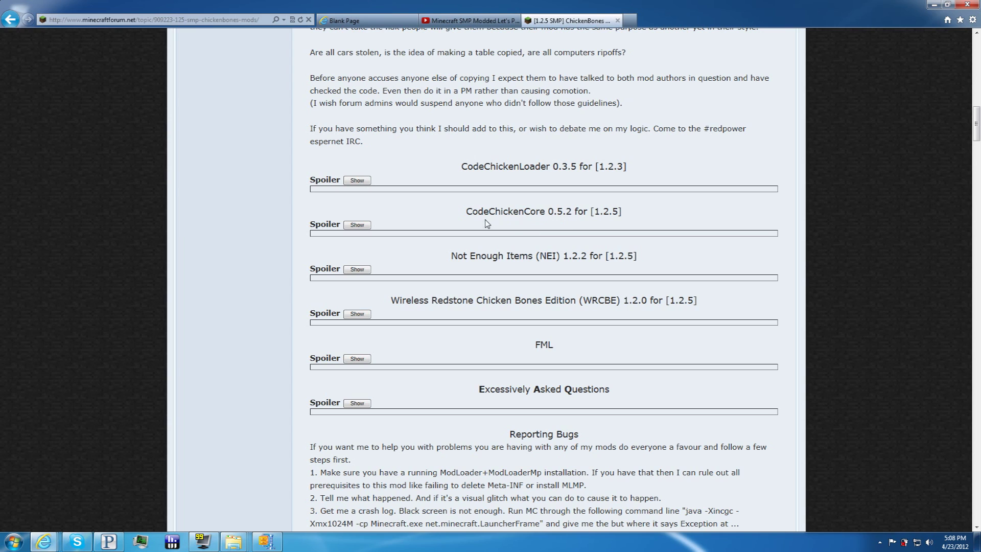
{"action": "left_click", "coordinate": [365, 227]}
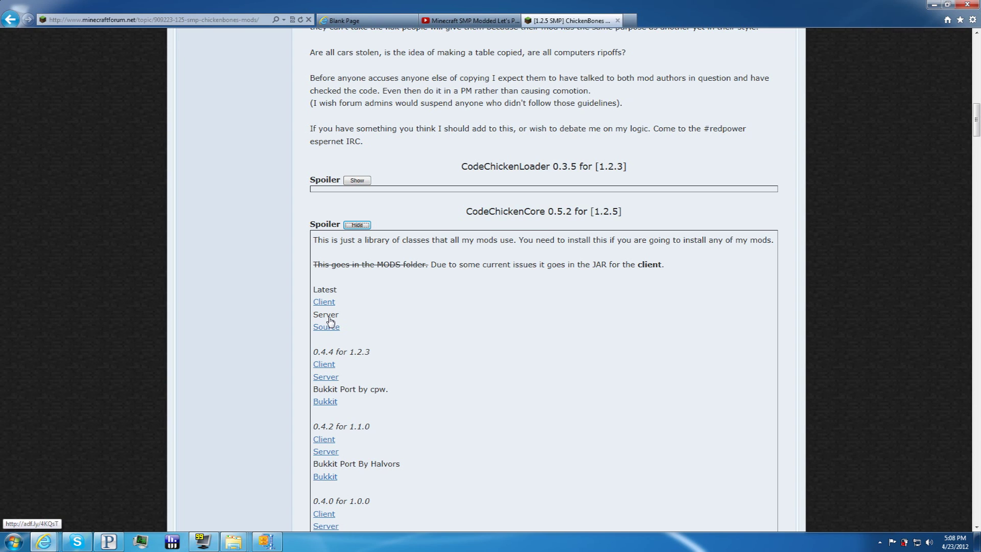
{"action": "left_click", "coordinate": [357, 225]}
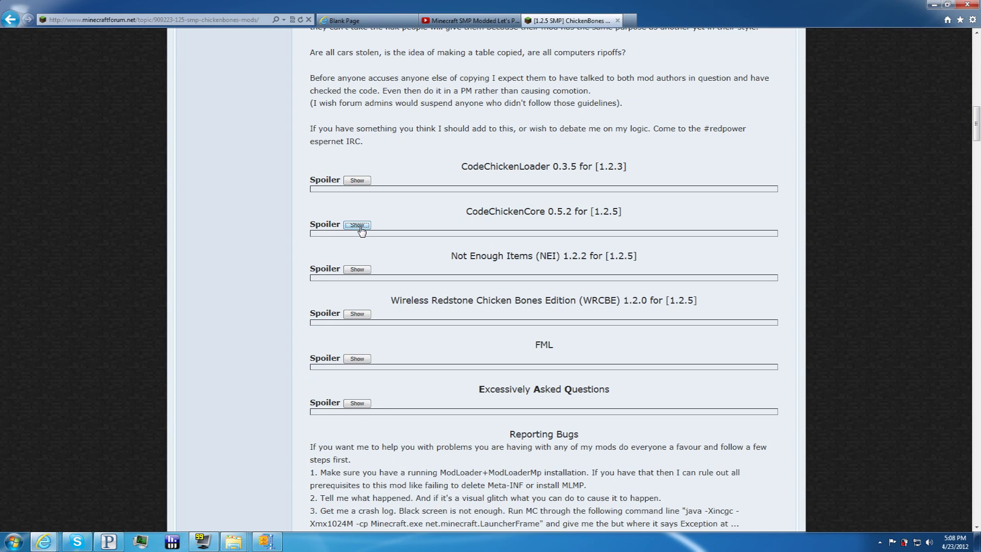
Expand Not Enough Items and its install instructions with client, server and source downloads.
{"action": "left_click", "coordinate": [357, 270]}
{"action": "scroll", "coordinate": [271, 339], "scroll_direction": "down", "scroll_amount": 4}
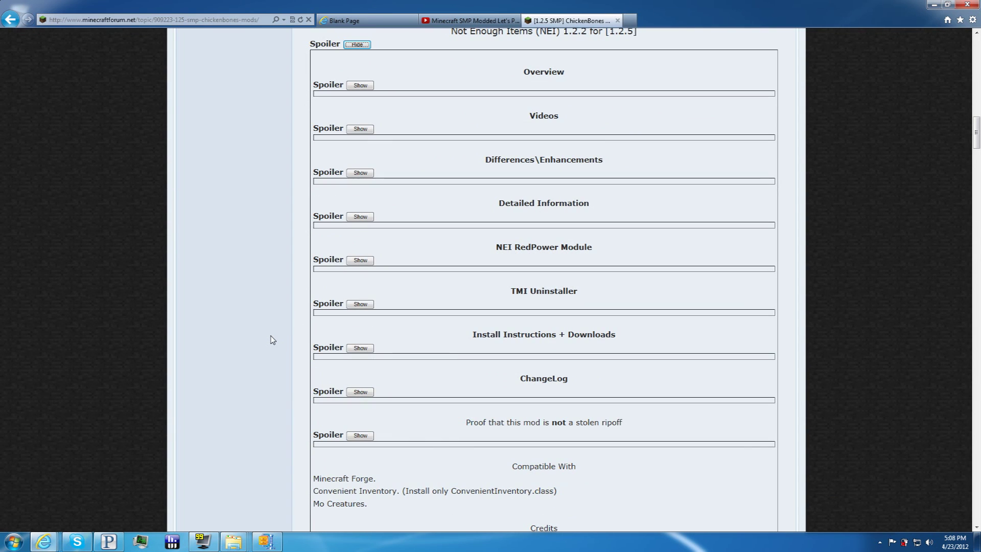
{"action": "left_click", "coordinate": [361, 348]}
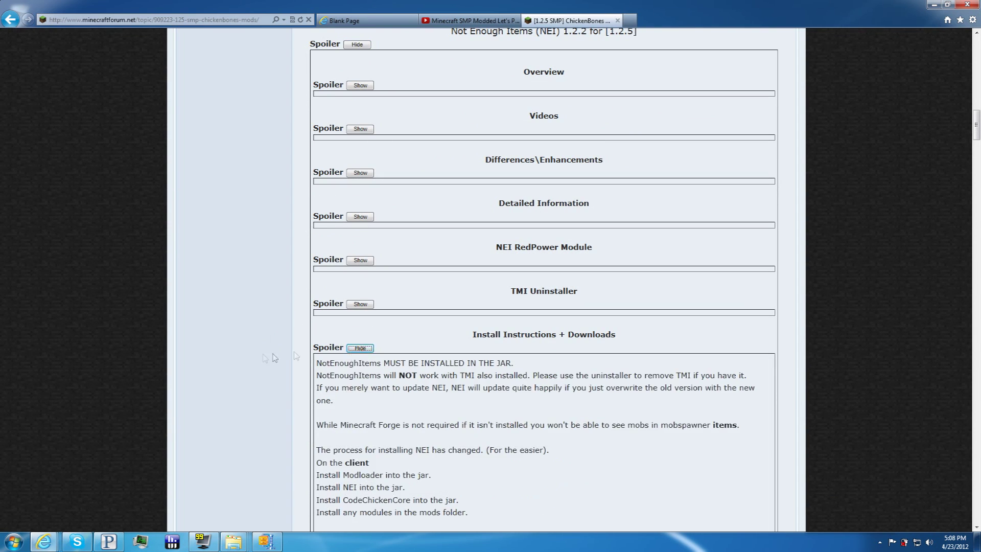
{"action": "scroll", "coordinate": [256, 356], "scroll_direction": "down", "scroll_amount": 5}
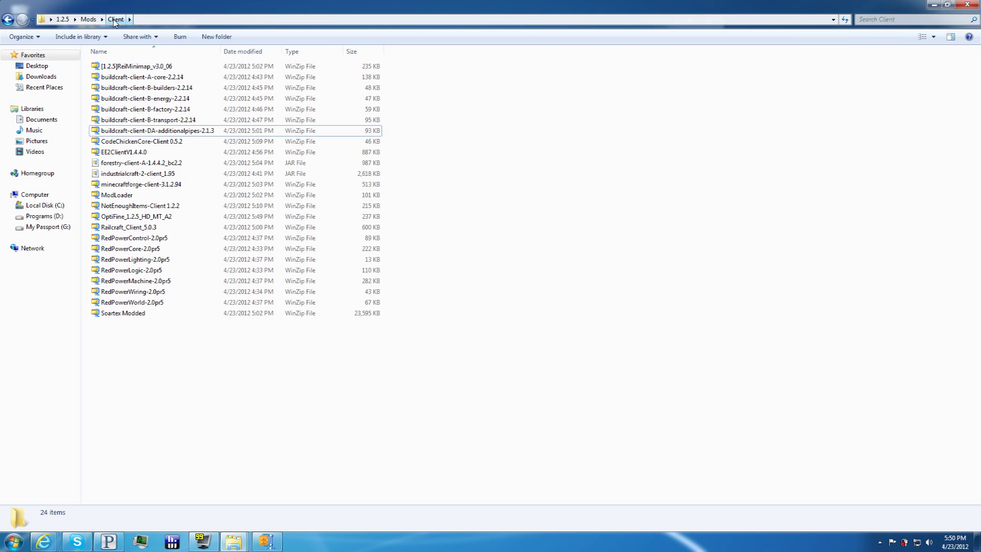
Look through the 20-item Server folder under 1.2.5 Mods, then return to Mods.
{"action": "left_click", "coordinate": [88, 19]}
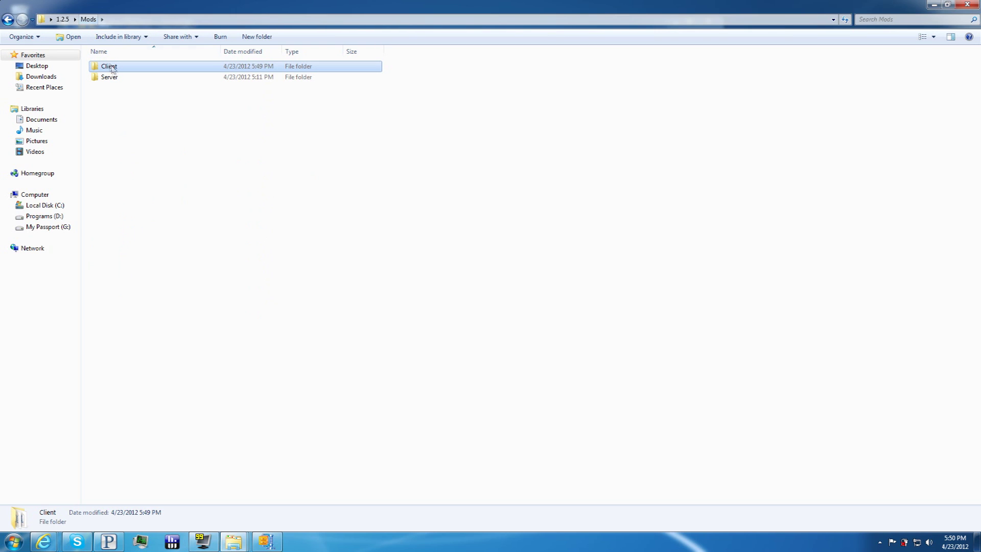
{"action": "double_click", "coordinate": [116, 77]}
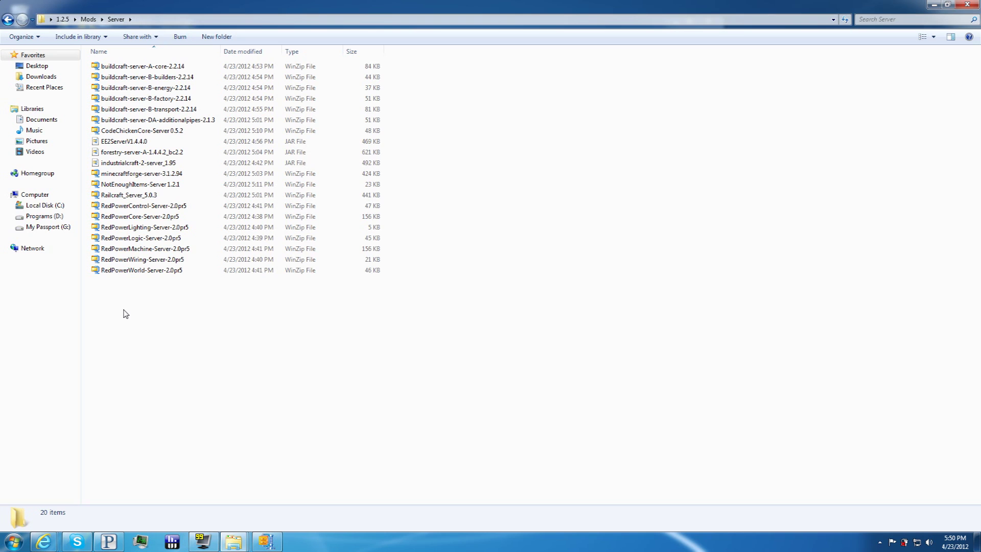
{"action": "left_click", "coordinate": [9, 19]}
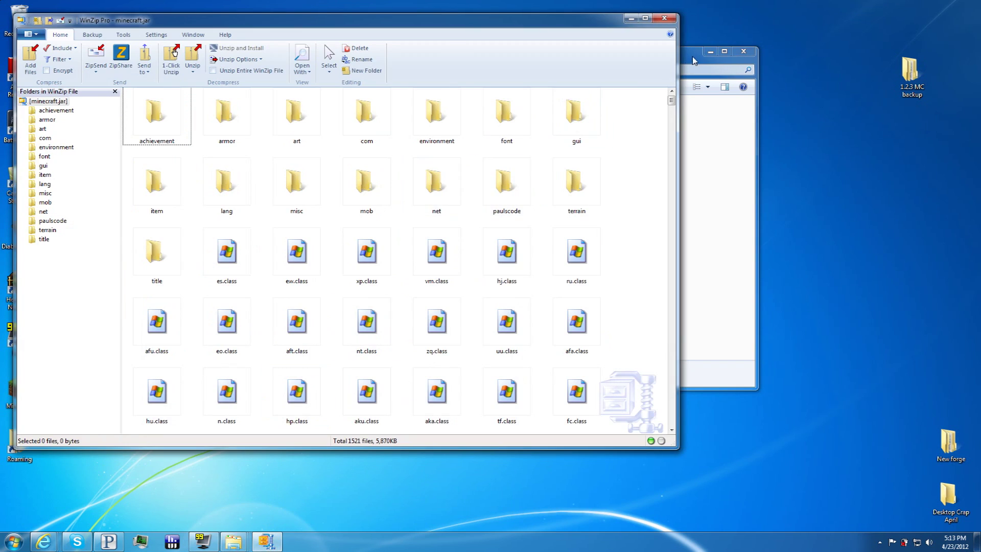
Open ModLoader.zip beside minecraft.jar and copy all 19 class files in, bringing it to 1527 files.
{"action": "left_click", "coordinate": [693, 60]}
{"action": "left_click_drag", "start_coordinate": [462, 69], "coordinate": [898, 121]}
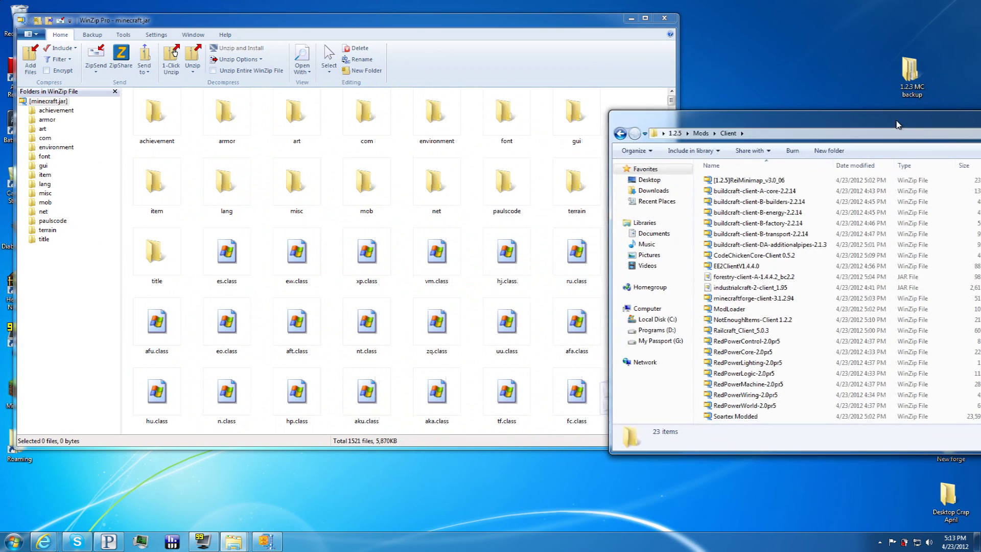
{"action": "double_click", "coordinate": [762, 308]}
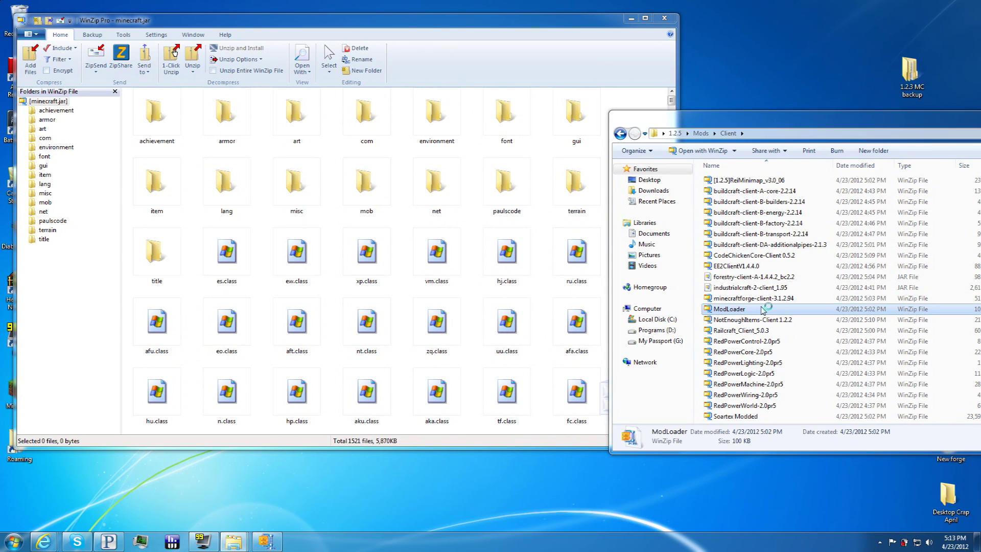
{"action": "left_click_drag", "start_coordinate": [264, 28], "coordinate": [832, 109]}
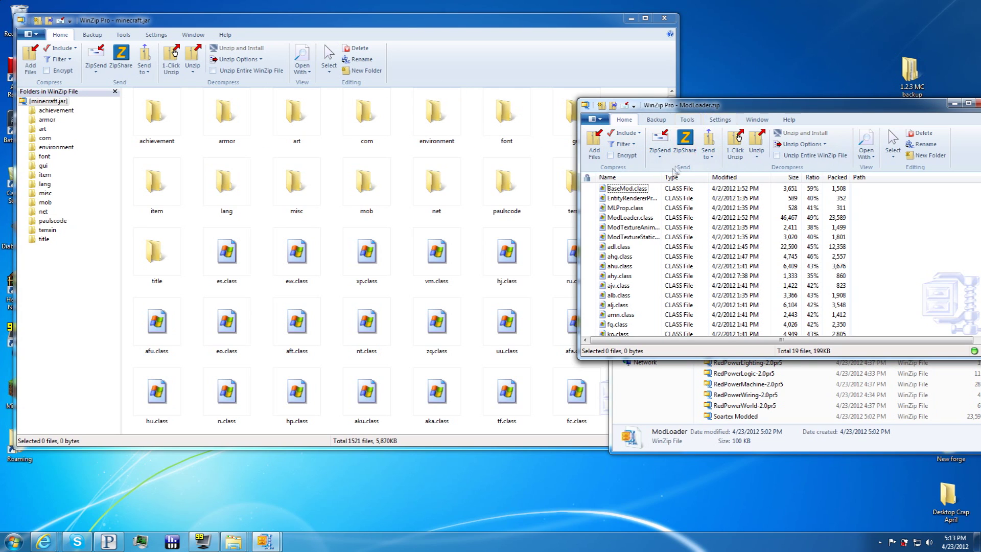
{"action": "left_click", "coordinate": [638, 189]}
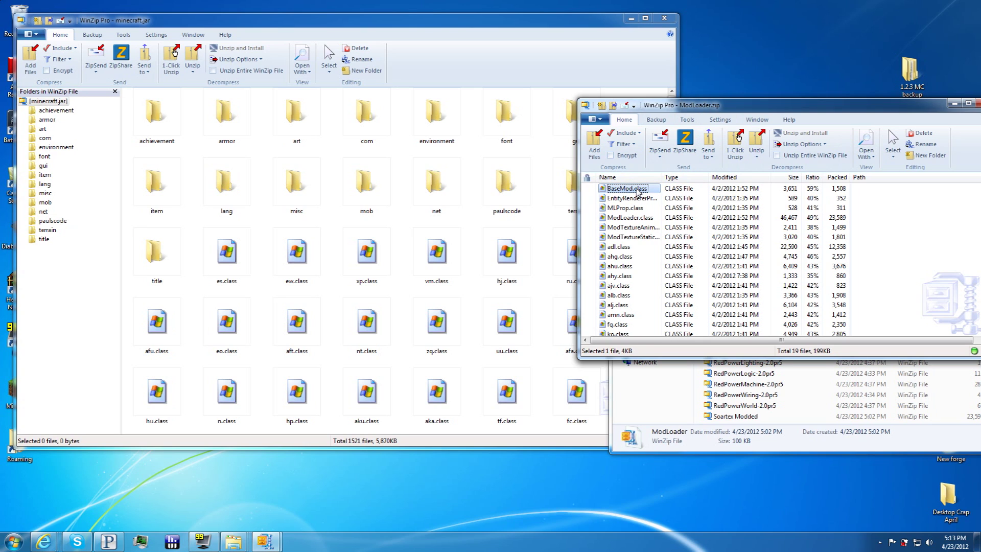
{"action": "key", "text": "ctrl+a"}
{"action": "left_click_drag", "start_coordinate": [631, 217], "coordinate": [402, 234]}
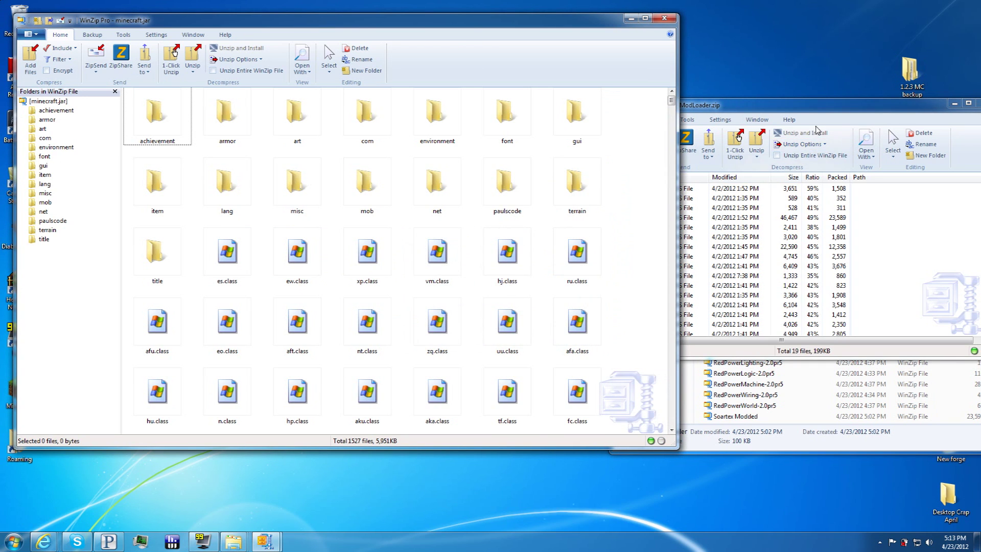
Close ModLoader.zip and merge all minecraftforge-client-3.1.2.94 folders and files into minecraft.jar.
{"action": "left_click", "coordinate": [893, 109]}
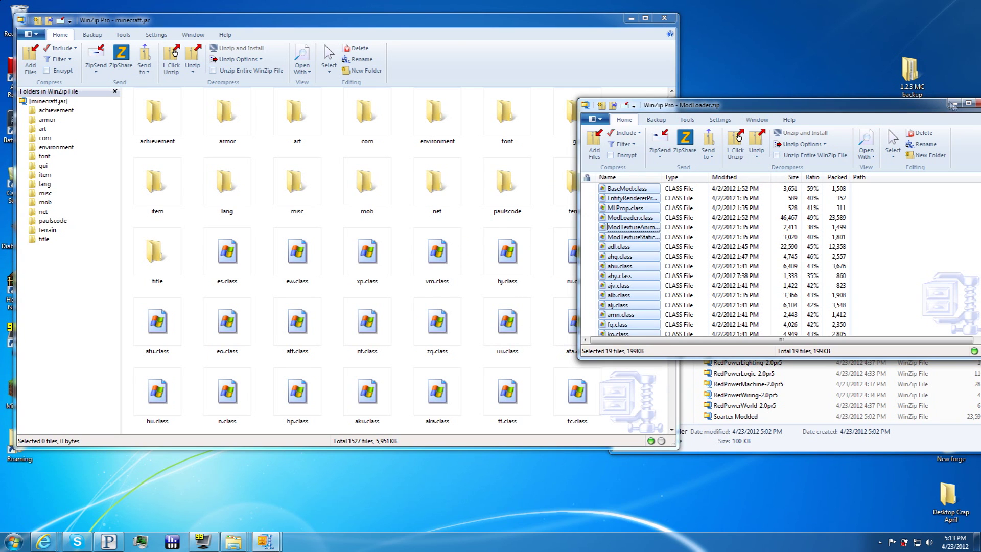
{"action": "left_click_drag", "start_coordinate": [893, 109], "coordinate": [658, 141]}
{"action": "left_click", "coordinate": [857, 125]}
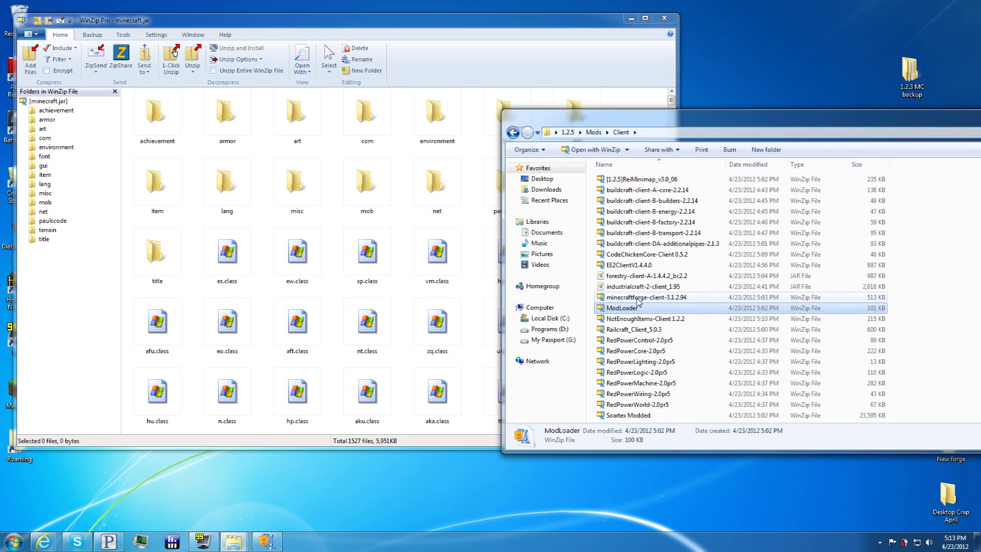
{"action": "left_click_drag", "start_coordinate": [639, 302], "coordinate": [808, 257]}
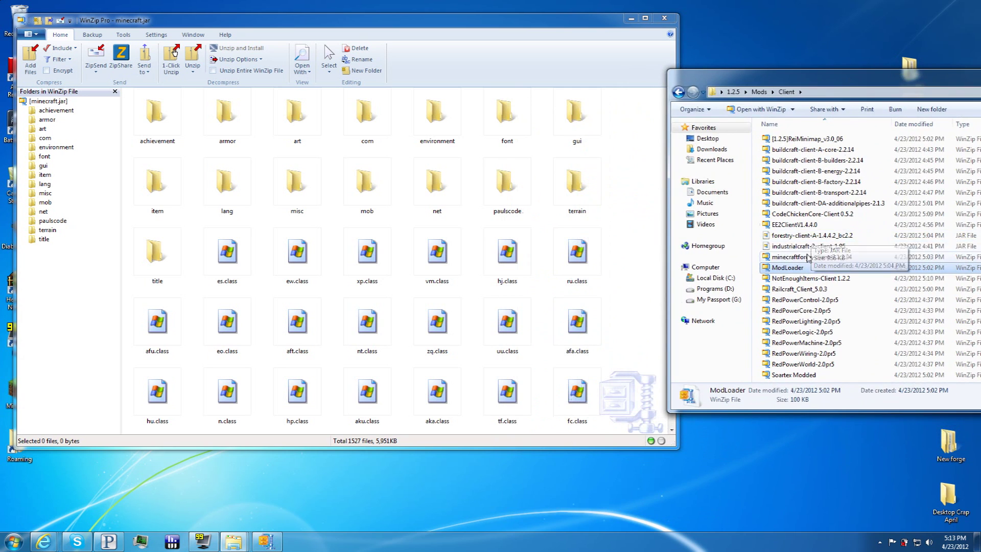
{"action": "double_click", "coordinate": [808, 258]}
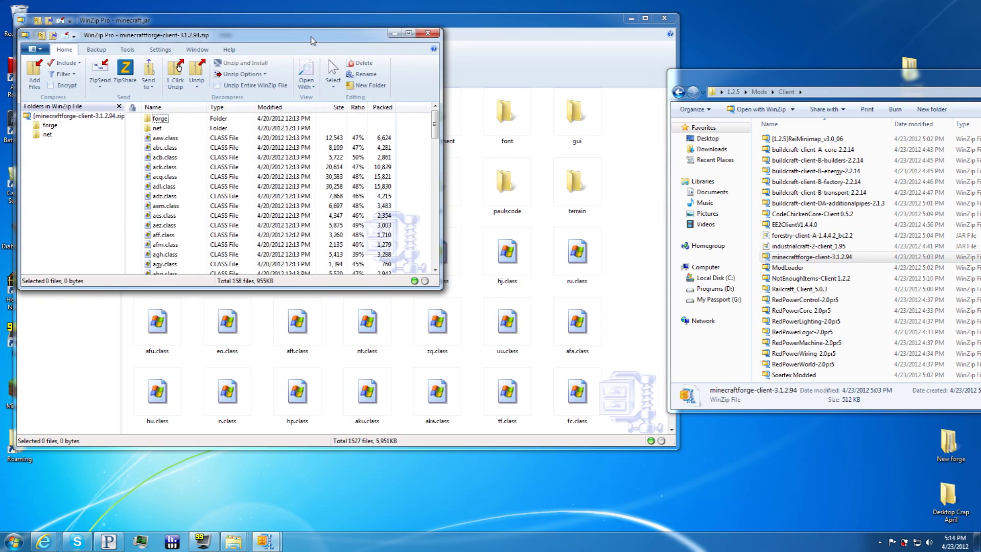
{"action": "left_click_drag", "start_coordinate": [311, 40], "coordinate": [910, 126]}
{"action": "left_click", "coordinate": [769, 230]}
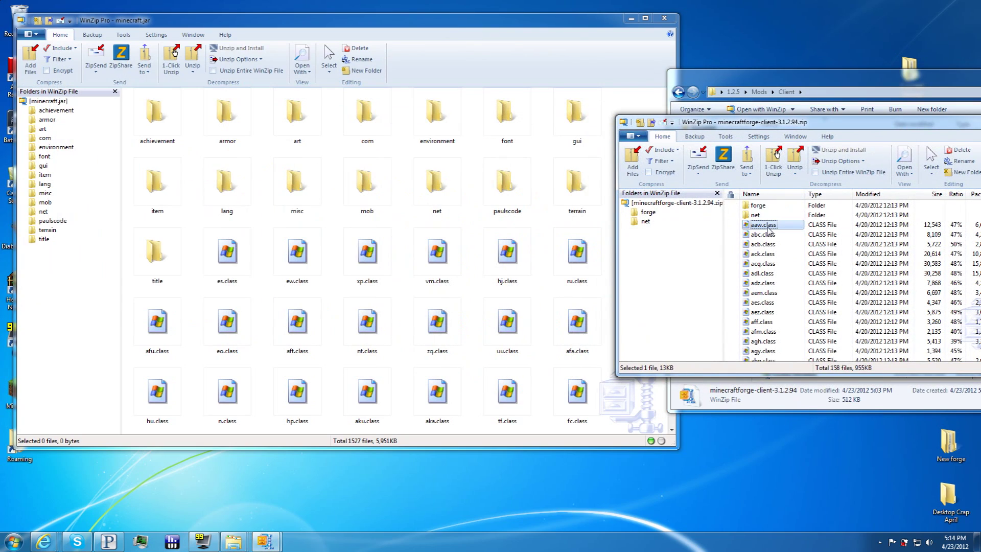
{"action": "key", "text": "ctrl+a"}
{"action": "left_click_drag", "start_coordinate": [769, 230], "coordinate": [339, 225]}
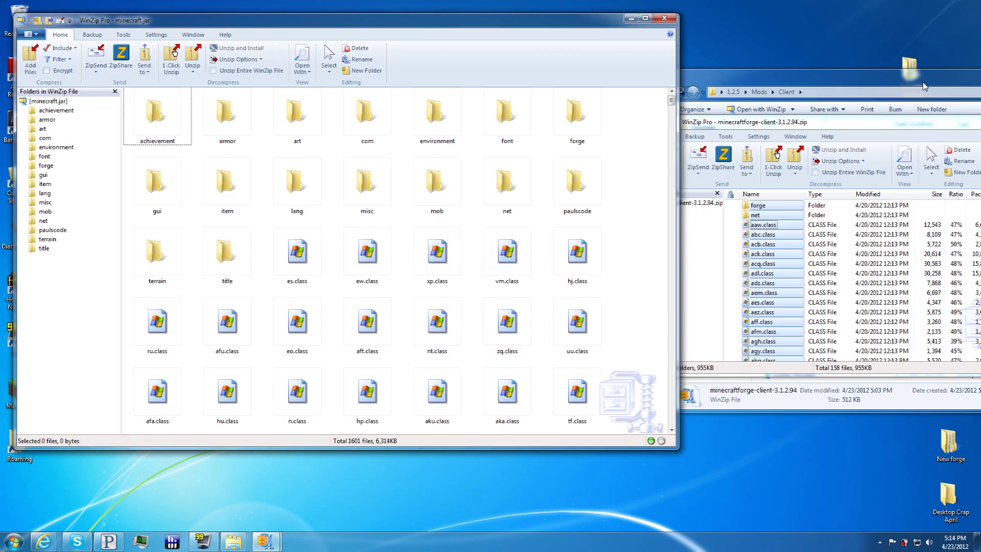
Close the Forge archive and resize the Client mods folder window.
{"action": "left_click", "coordinate": [925, 86]}
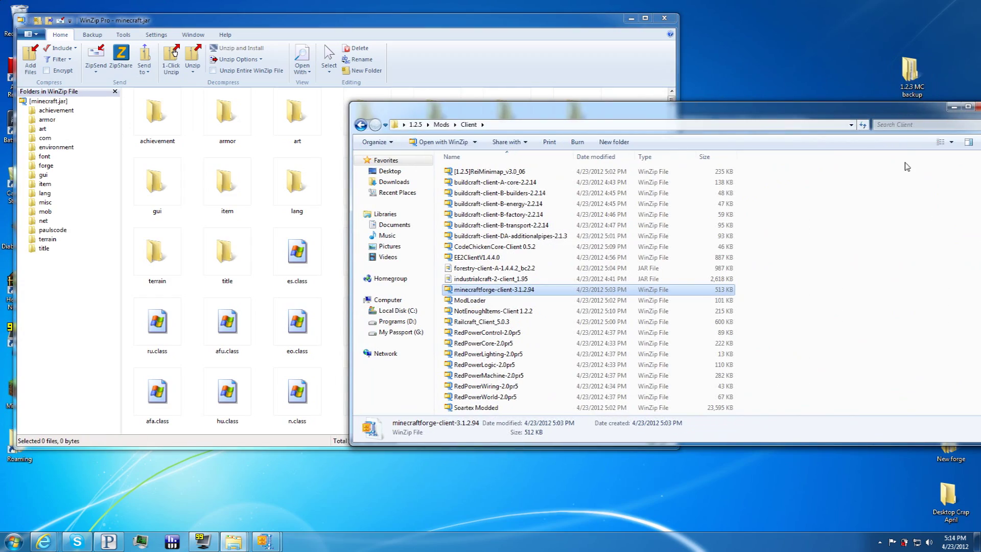
{"action": "key", "text": "super+Right"}
{"action": "key", "text": "super+Left"}
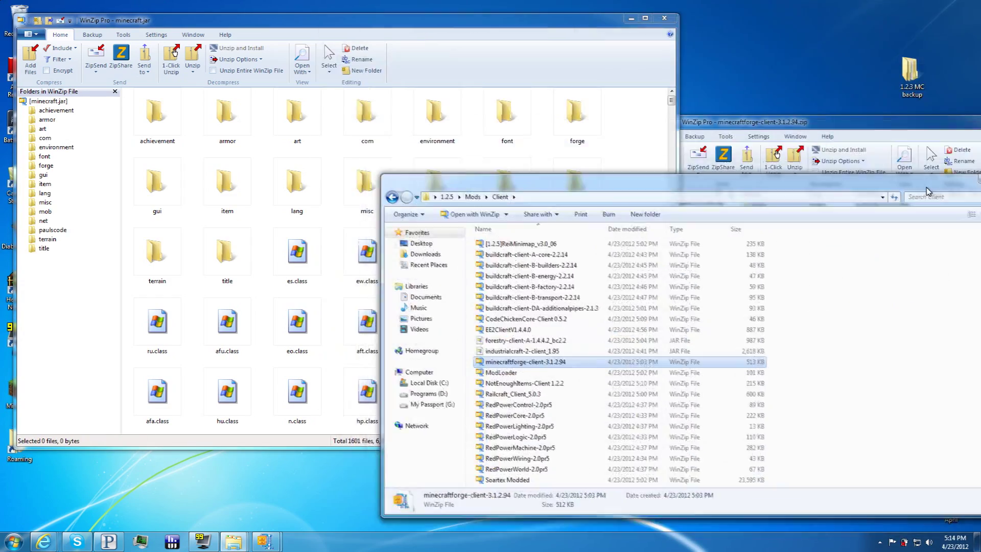
{"action": "double_click", "coordinate": [762, 124]}
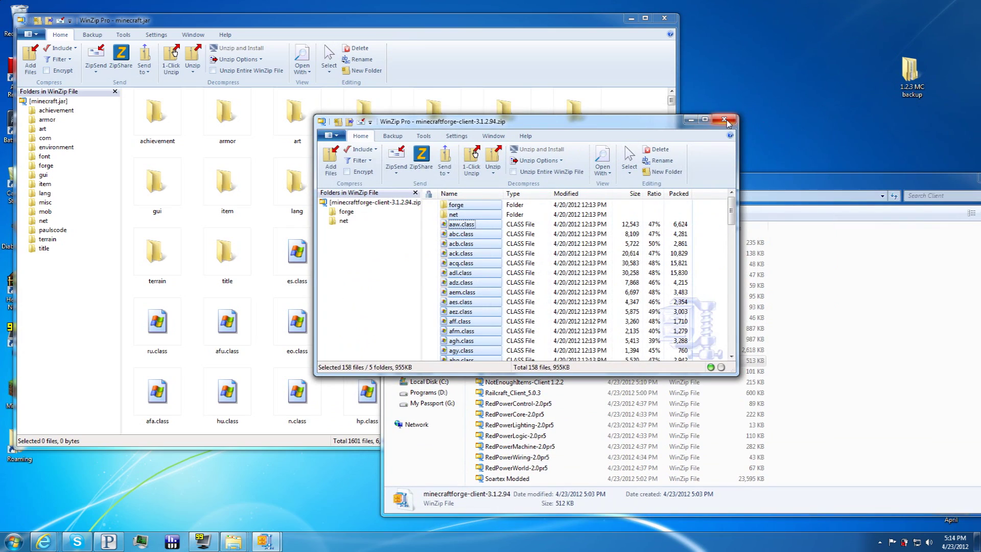
{"action": "left_click", "coordinate": [724, 119]}
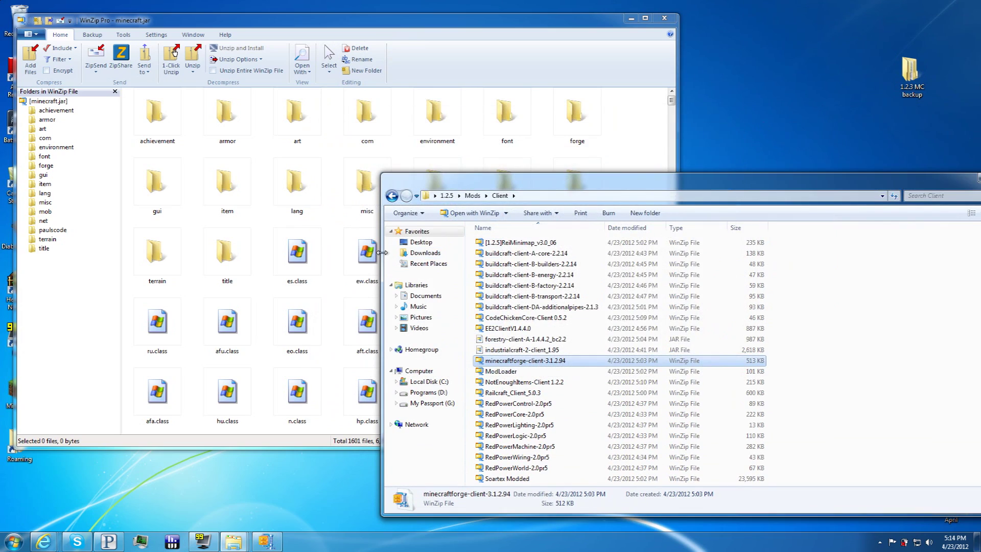
{"action": "left_click_drag", "start_coordinate": [381, 252], "coordinate": [647, 247]}
Merge NotEnoughItems-Client 1.2.2's codechicken folder and classes into minecraft.jar, then close that archive.
{"action": "left_click_drag", "start_coordinate": [797, 180], "coordinate": [784, 114]}
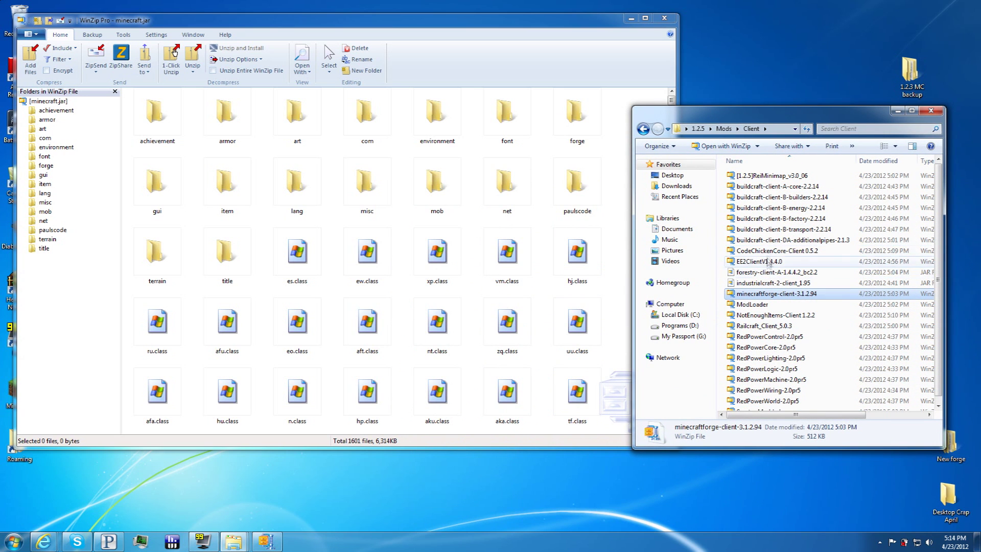
{"action": "left_click", "coordinate": [772, 316]}
{"action": "double_click", "coordinate": [773, 316]}
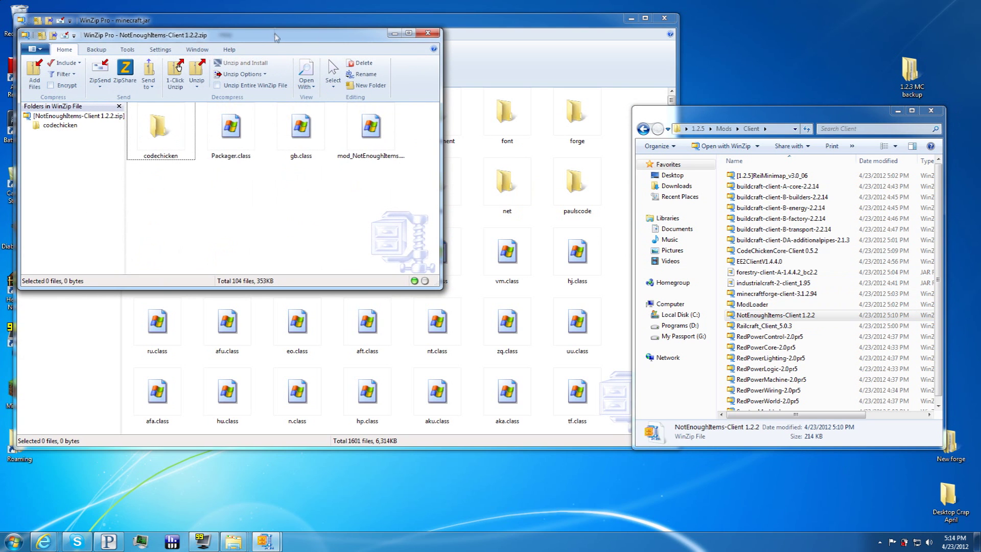
{"action": "left_click_drag", "start_coordinate": [276, 37], "coordinate": [745, 128]}
{"action": "left_click", "coordinate": [629, 226]}
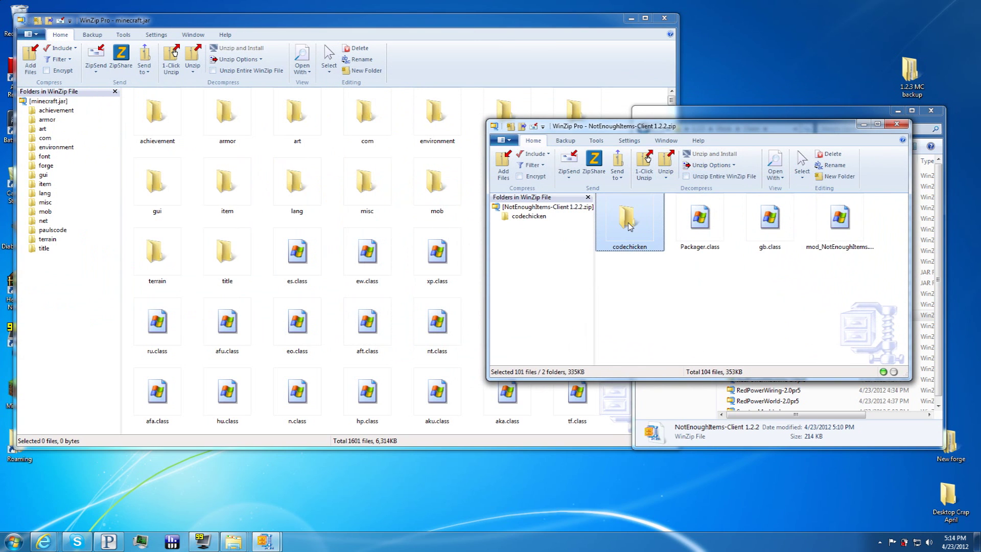
{"action": "key", "text": "ctrl+a"}
{"action": "left_click_drag", "start_coordinate": [629, 226], "coordinate": [337, 234]}
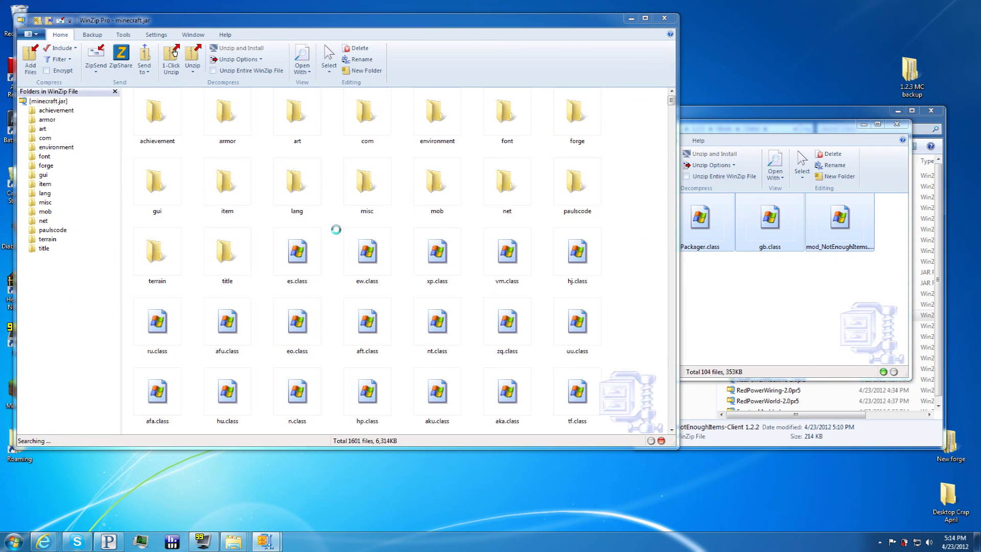
{"action": "left_click", "coordinate": [897, 126]}
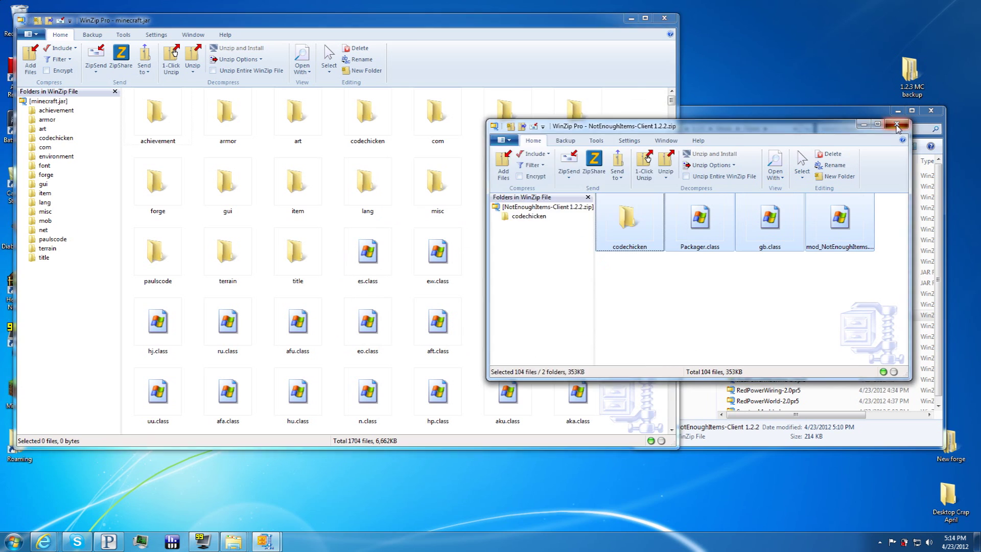
{"action": "left_click", "coordinate": [896, 126]}
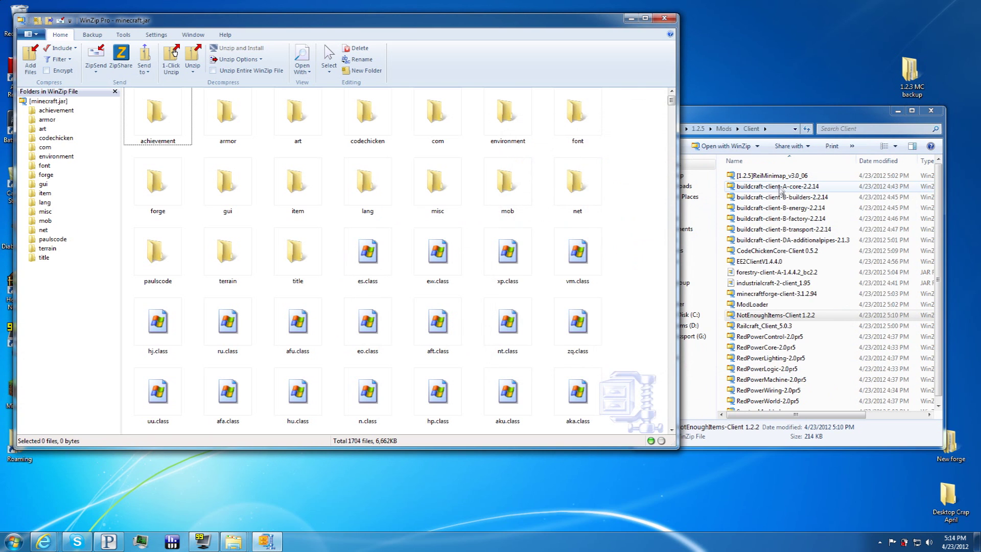
Add CodeChickenCore-Client 0.5.2's codechicken folder into minecraft.jar, reaching 1729 files, then close it.
{"action": "double_click", "coordinate": [778, 251]}
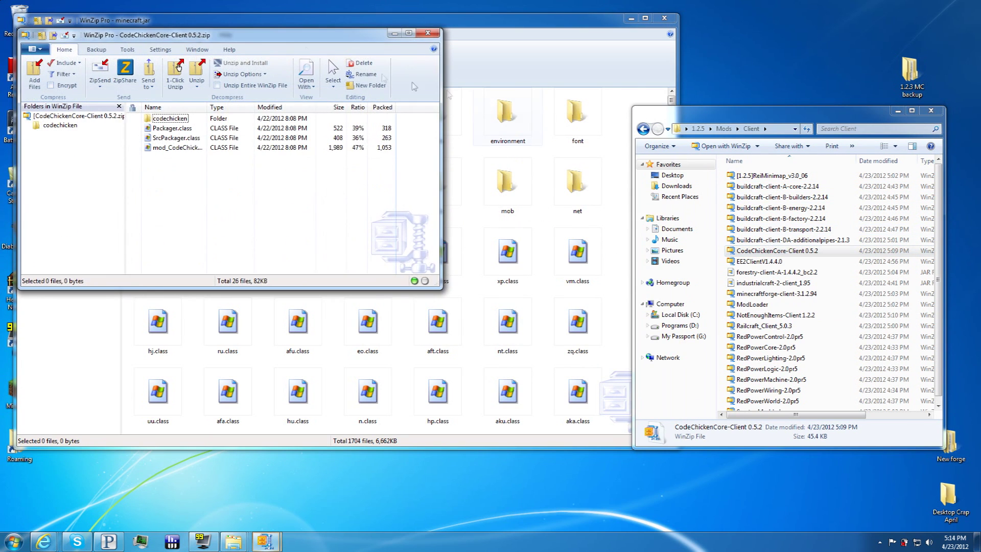
{"action": "left_click_drag", "start_coordinate": [429, 37], "coordinate": [834, 165]}
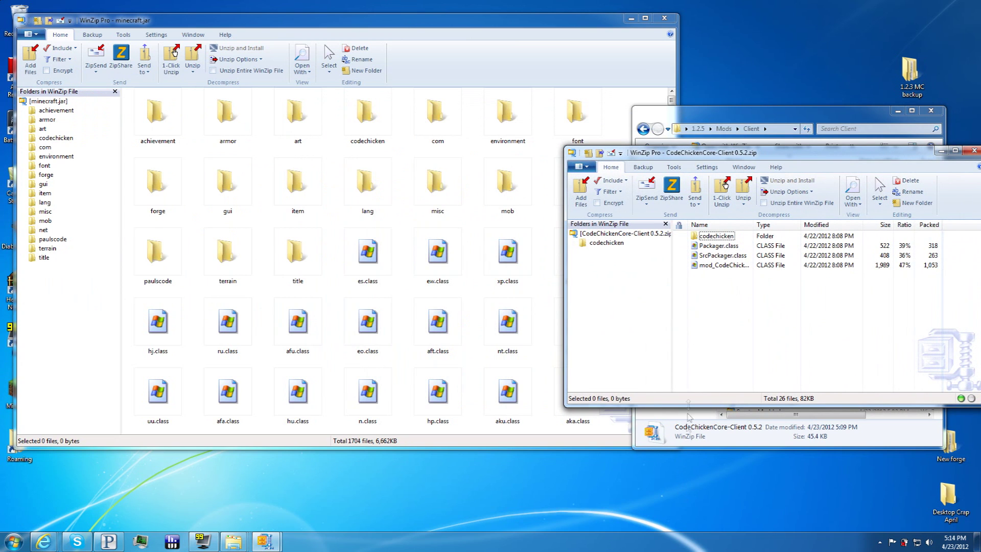
{"action": "left_click", "coordinate": [724, 236]}
{"action": "key", "text": "ctrl+a"}
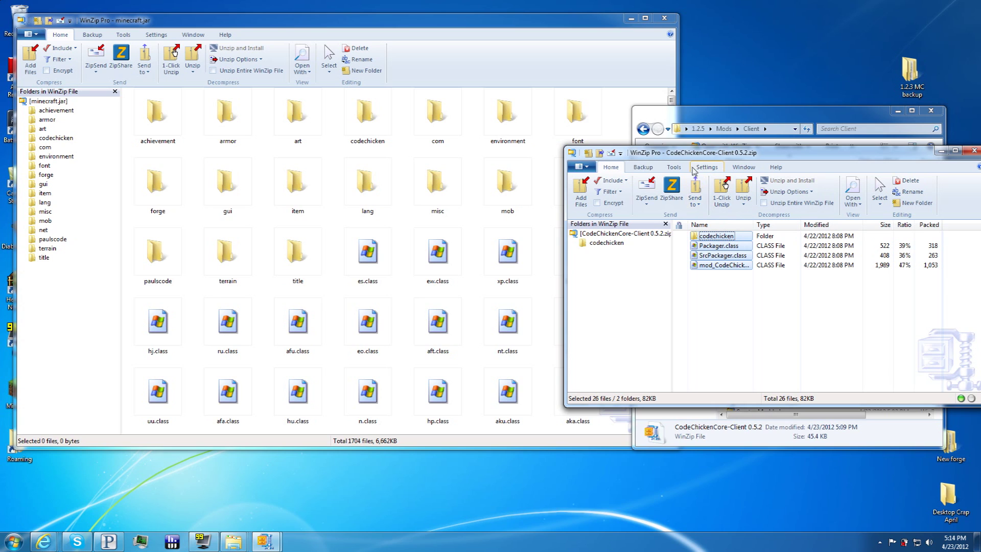
{"action": "left_click_drag", "start_coordinate": [726, 237], "coordinate": [337, 251]}
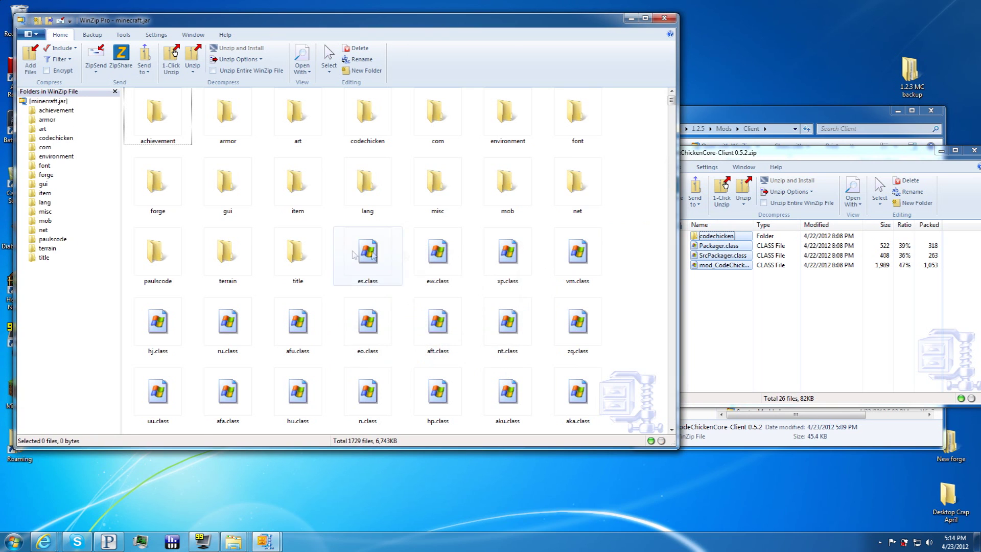
{"action": "left_click", "coordinate": [955, 151]}
{"action": "left_click", "coordinate": [845, 157]}
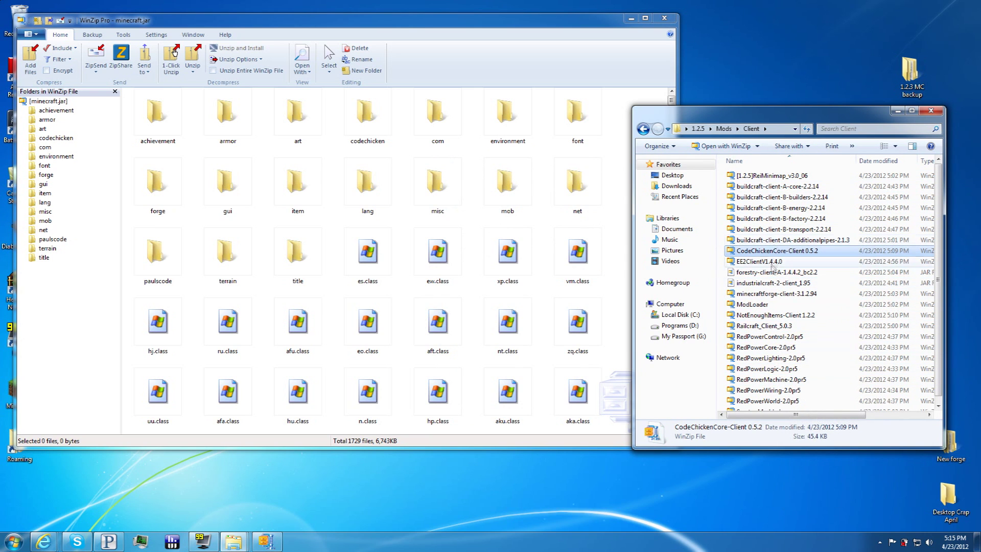
{"action": "left_click", "coordinate": [772, 327]}
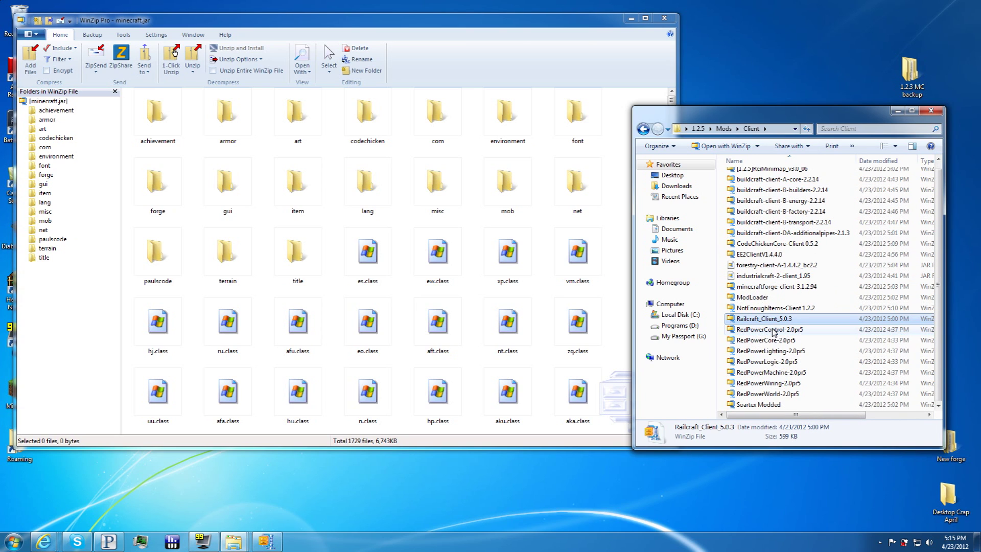
{"action": "left_click", "coordinate": [765, 178]}
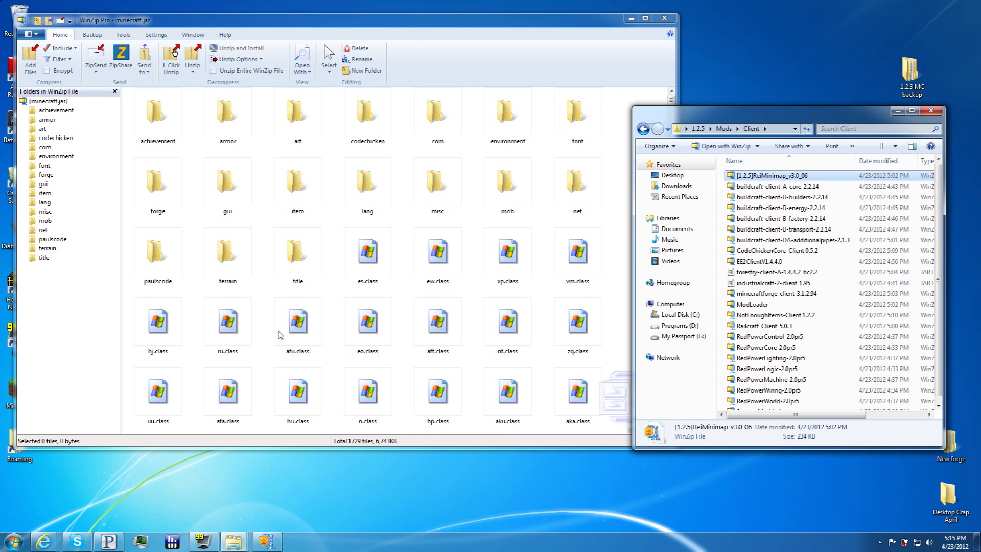
{"action": "left_click_drag", "start_coordinate": [154, 26], "coordinate": [205, 28]}
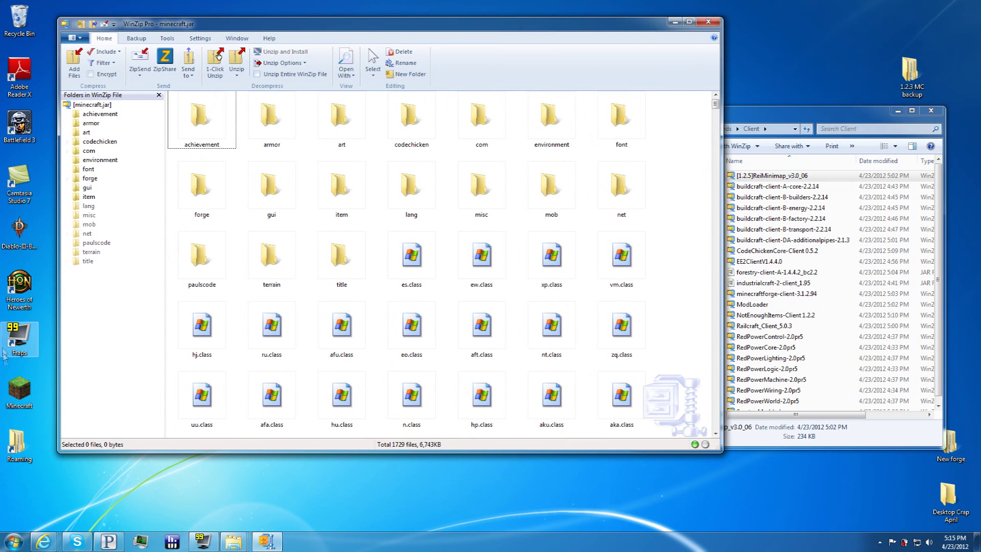
Launch Minecraft 1.2.5 from the desktop shortcut, log in, and close the game at the main menu.
{"action": "left_click", "coordinate": [20, 393]}
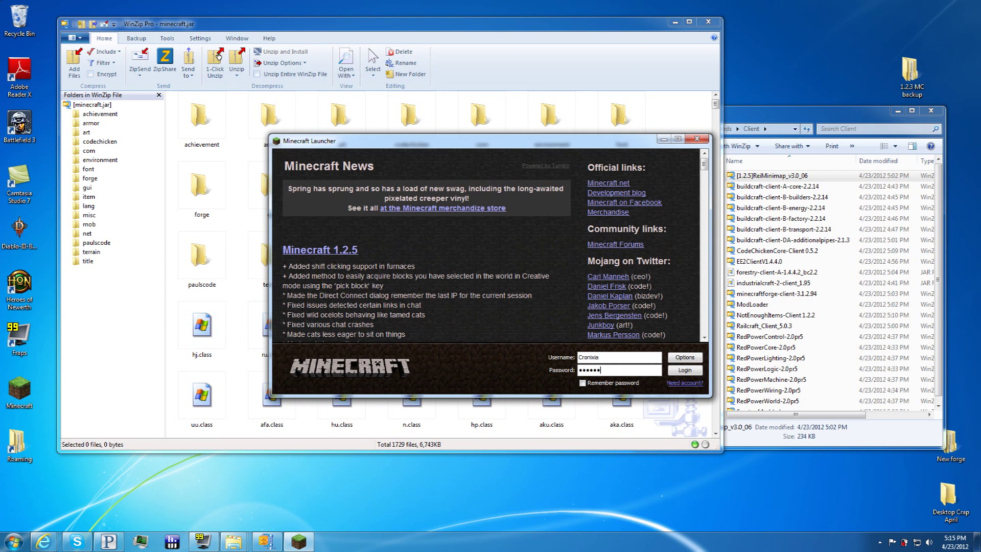
{"action": "key", "text": "Return"}
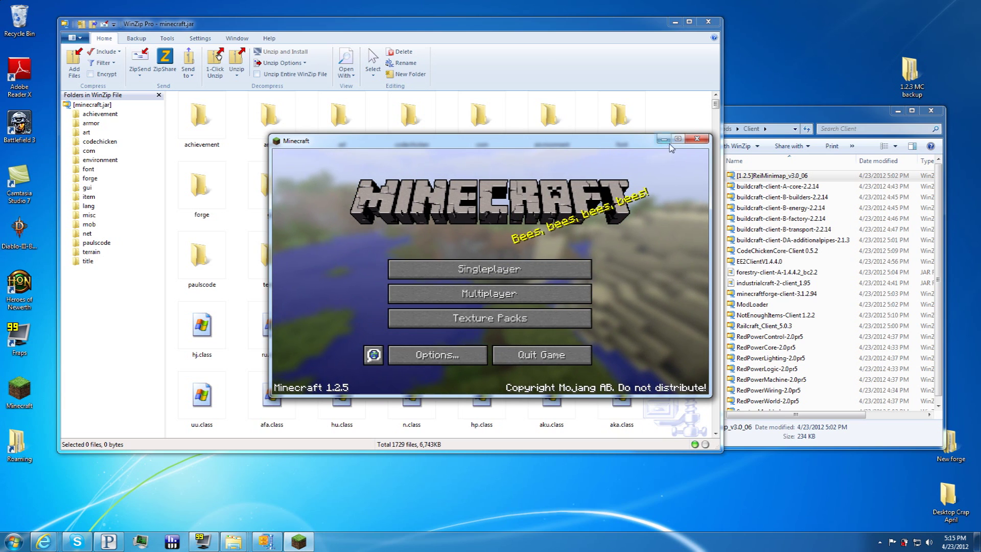
{"action": "left_click", "coordinate": [696, 140]}
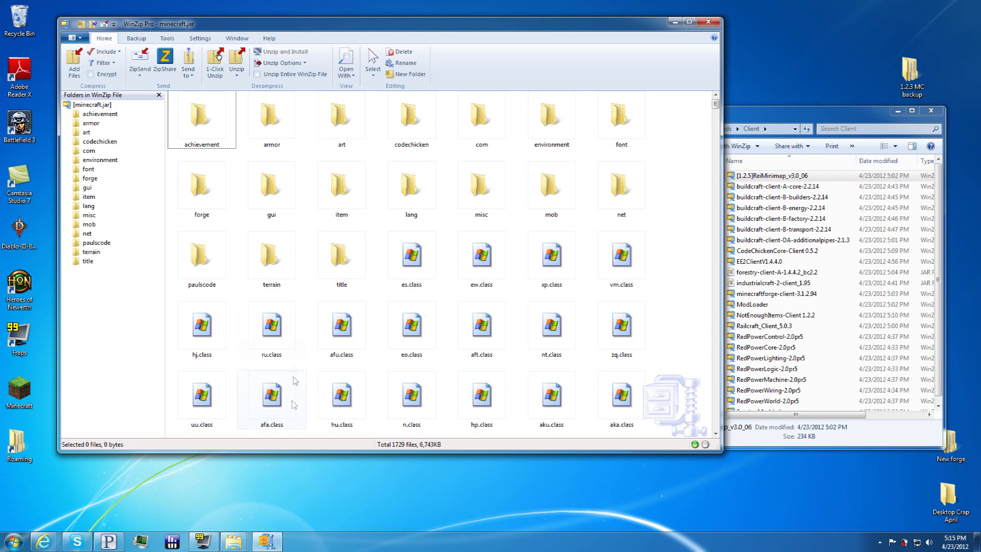
{"action": "left_click", "coordinate": [238, 543]}
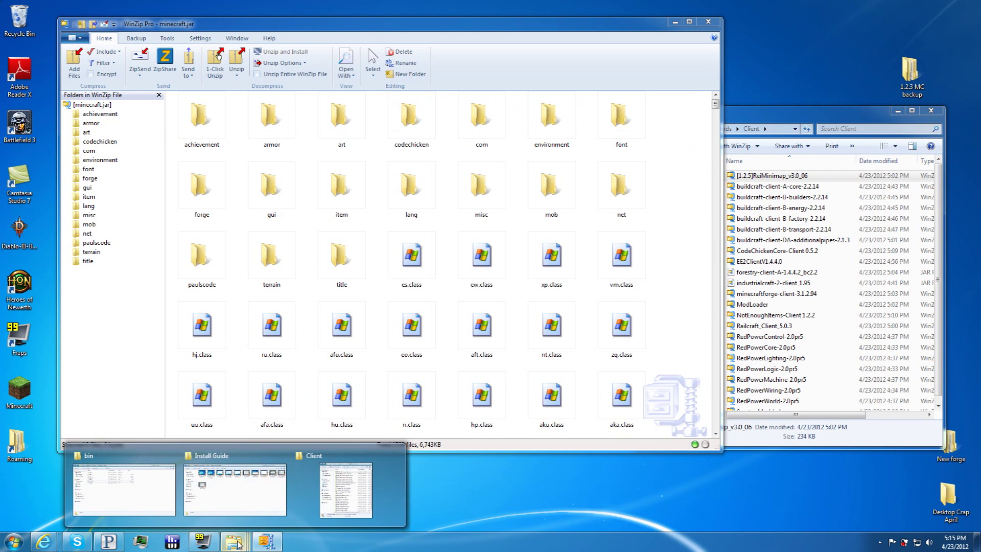
Go up from bin to .minecraft and check its newly generated mods and config folders.
{"action": "left_click", "coordinate": [136, 476]}
{"action": "left_click_drag", "start_coordinate": [506, 98], "coordinate": [412, 120]}
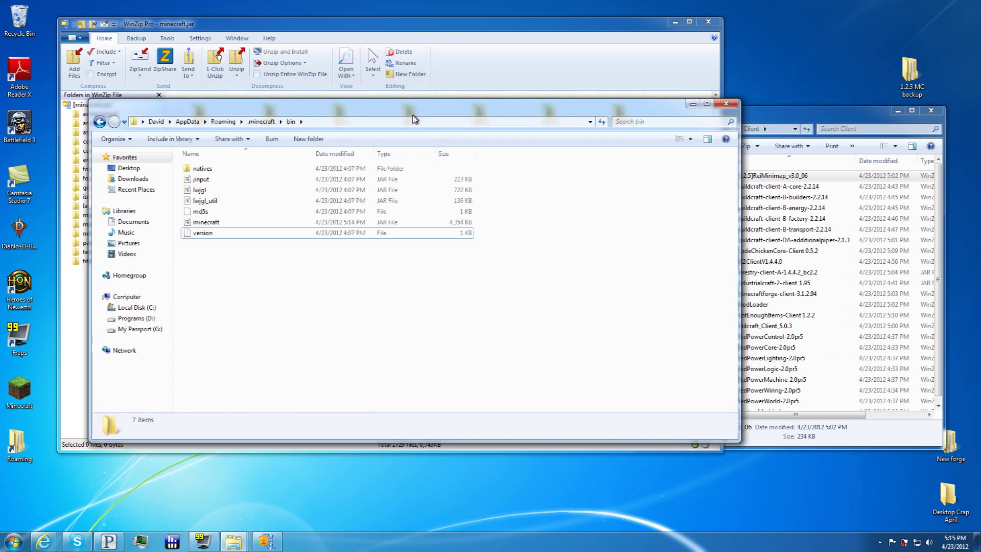
{"action": "left_click", "coordinate": [261, 124]}
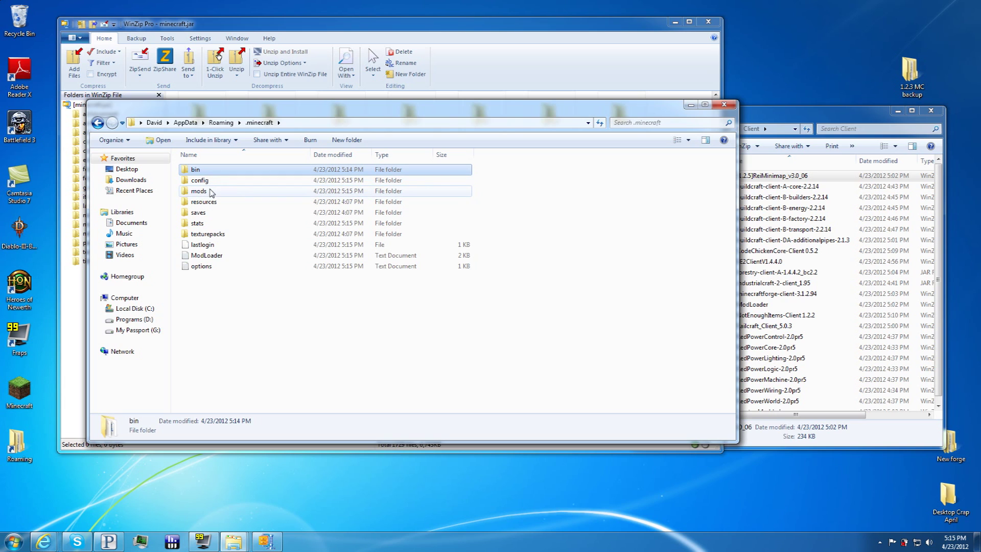
{"action": "double_click", "coordinate": [210, 192]}
{"action": "left_click", "coordinate": [97, 123]}
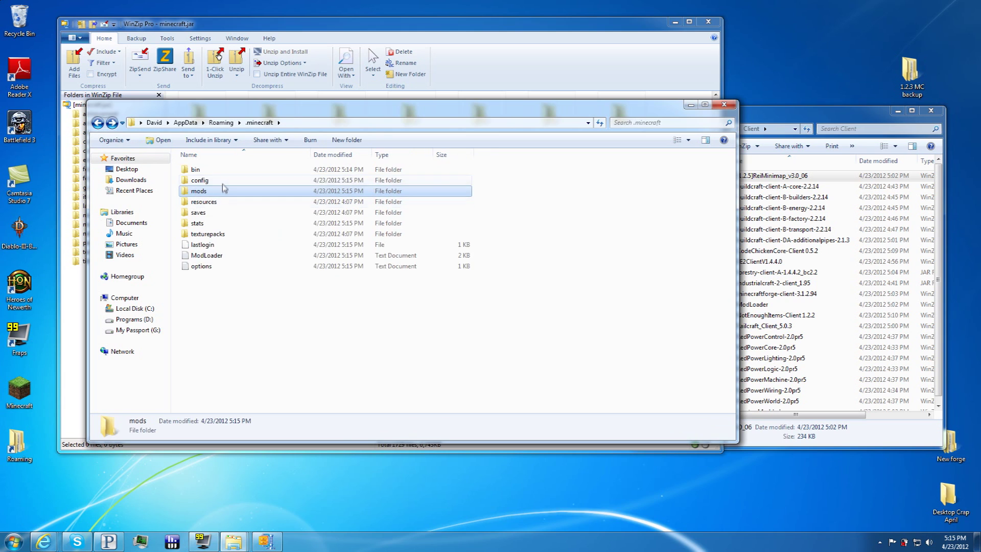
{"action": "double_click", "coordinate": [219, 181]}
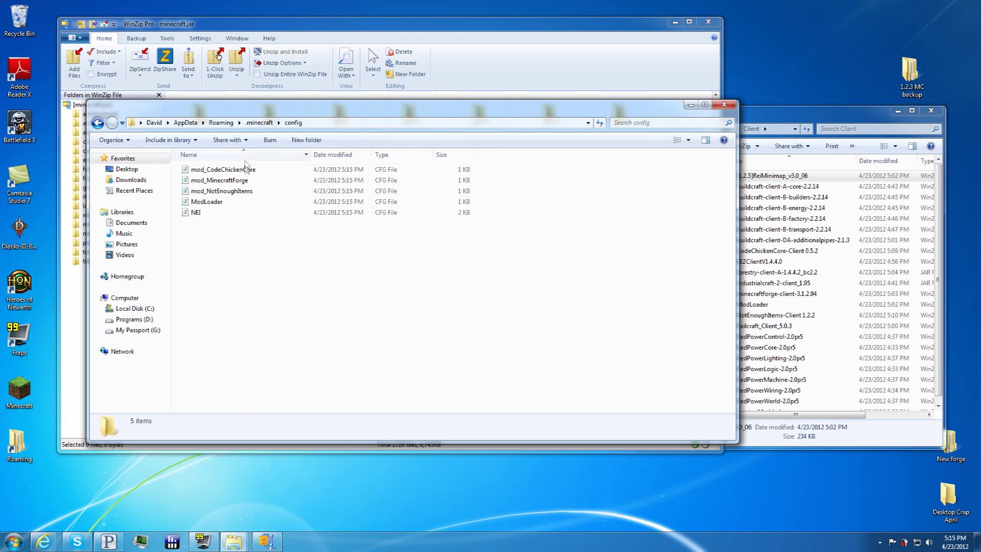
{"action": "left_click", "coordinate": [97, 123]}
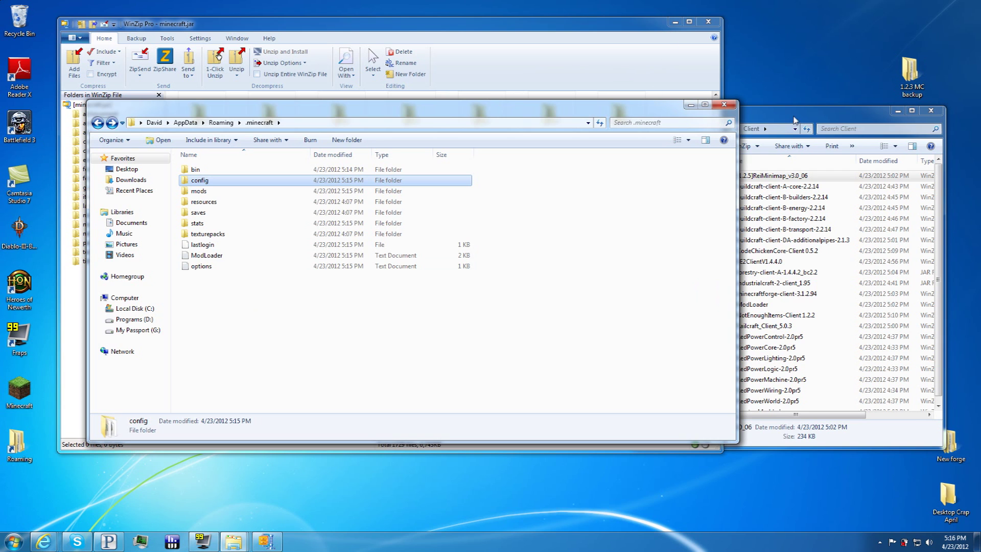
{"action": "left_click_drag", "start_coordinate": [771, 111], "coordinate": [782, 106]}
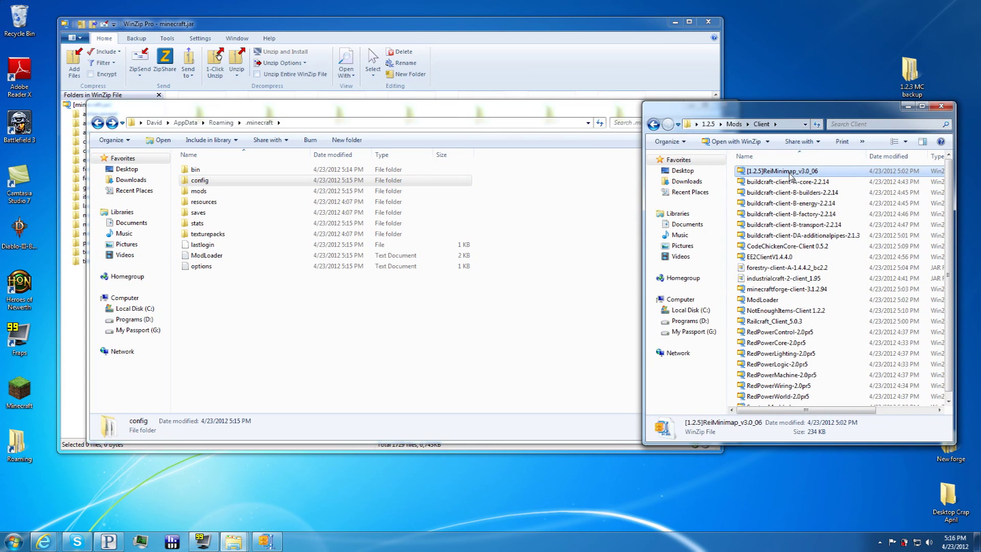
Paste the ReiMinimap zip into the empty .minecraft mods folder.
{"action": "left_click", "coordinate": [794, 181]}
{"action": "left_click", "coordinate": [800, 173]}
{"action": "double_click", "coordinate": [224, 191]}
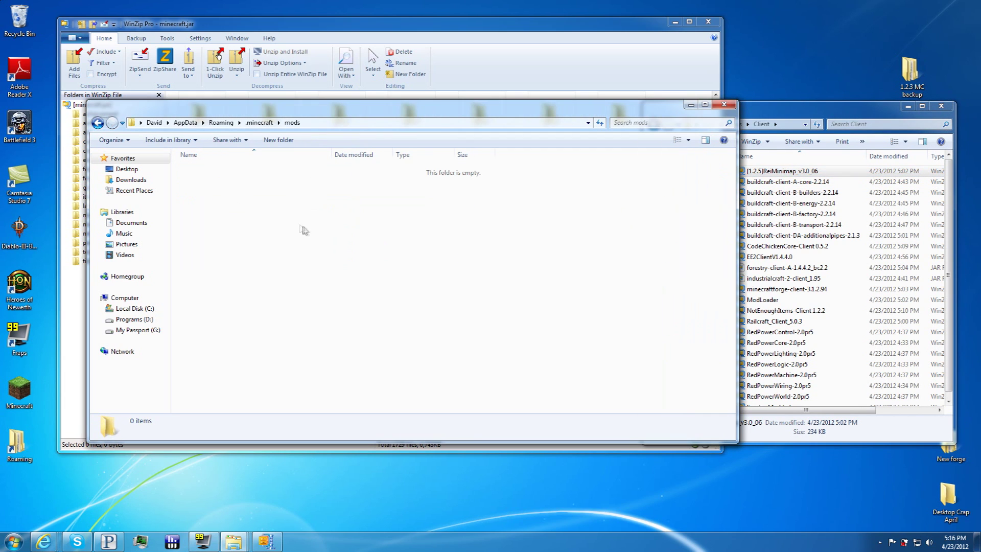
{"action": "key", "text": "ctrl+v"}
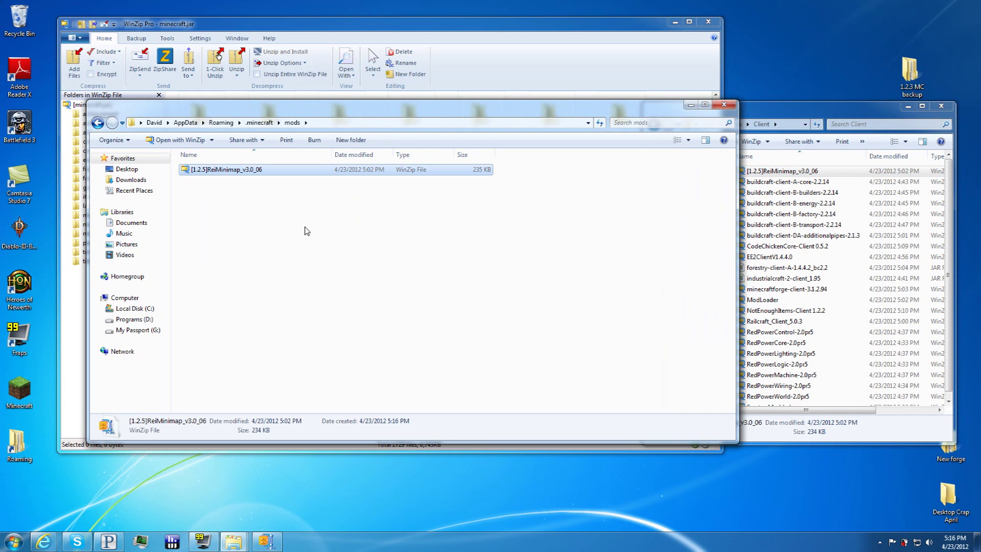
{"action": "left_click", "coordinate": [306, 230]}
Copy the five buildcraft-client 2.2.14 zips, A-core through B-transport, into the mods folder.
{"action": "left_click", "coordinate": [795, 174]}
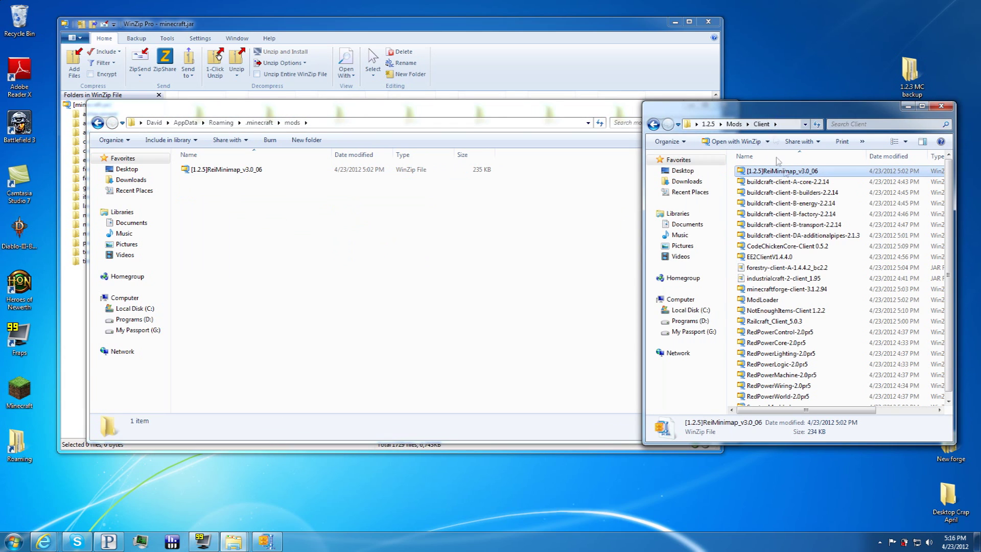
{"action": "left_click", "coordinate": [795, 183]}
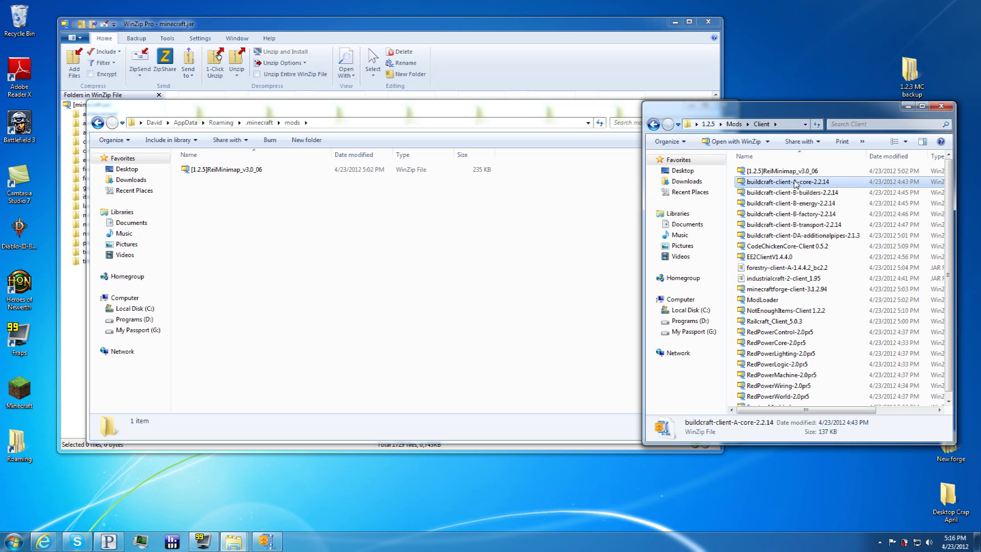
{"action": "left_click", "coordinate": [813, 225], "text": "shift"}
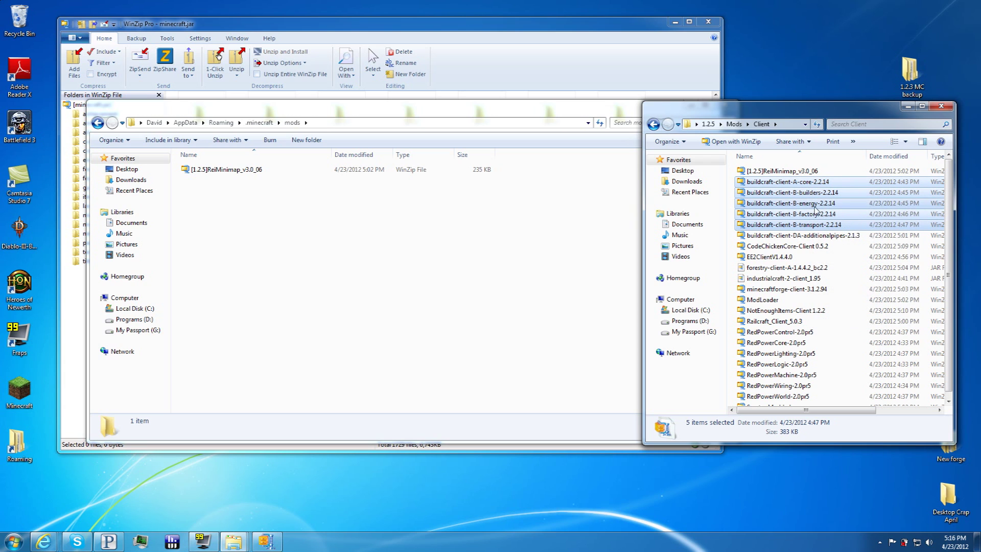
{"action": "left_click", "coordinate": [437, 226]}
{"action": "key", "text": "ctrl+v"}
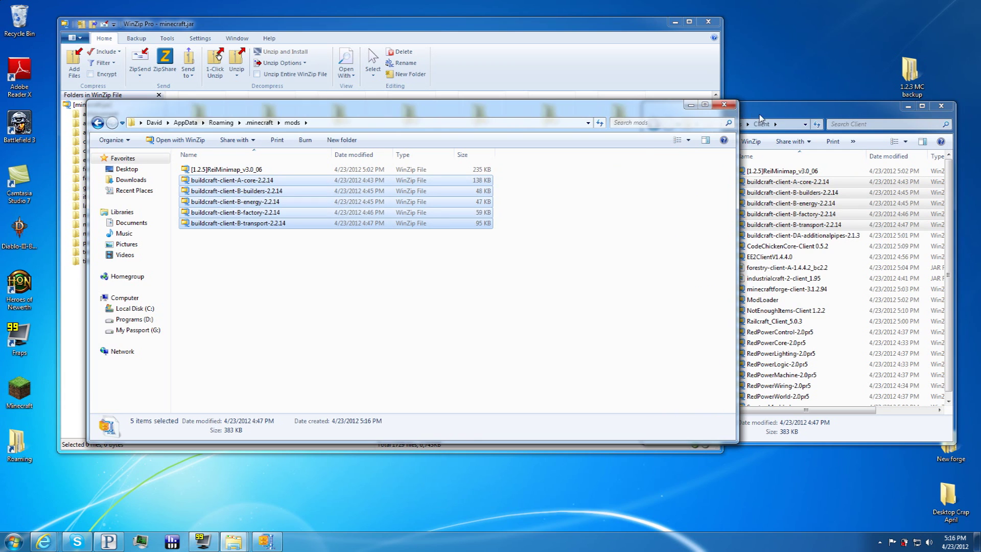
Open the EE2ClientV1.4.4.0 zip from the Client mods folder in WinZip.
{"action": "left_click", "coordinate": [760, 118]}
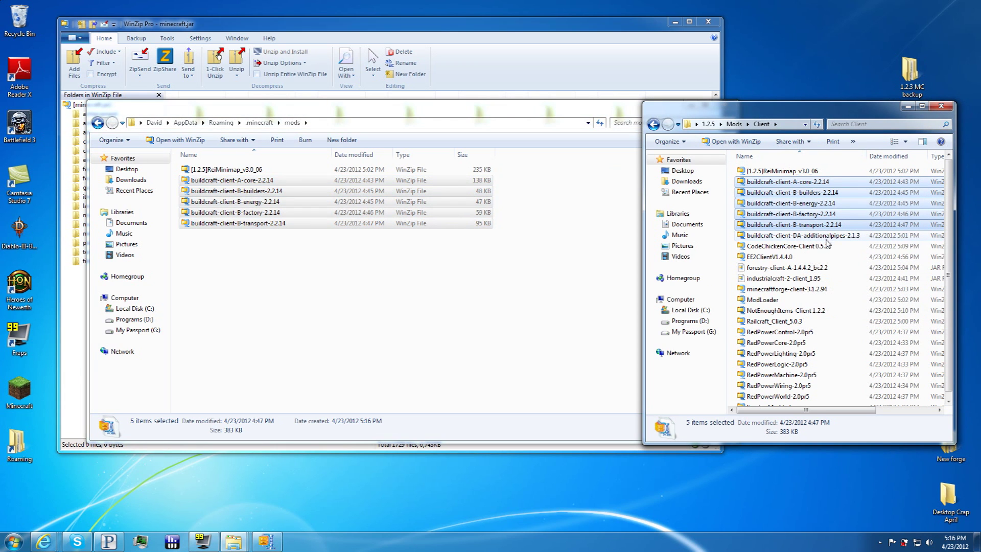
{"action": "left_click", "coordinate": [786, 258]}
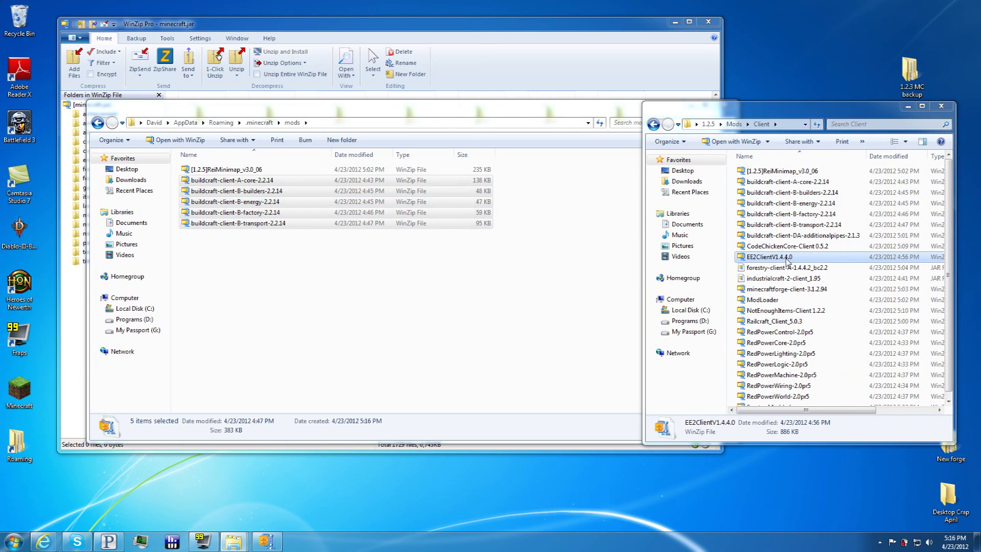
{"action": "double_click", "coordinate": [787, 258]}
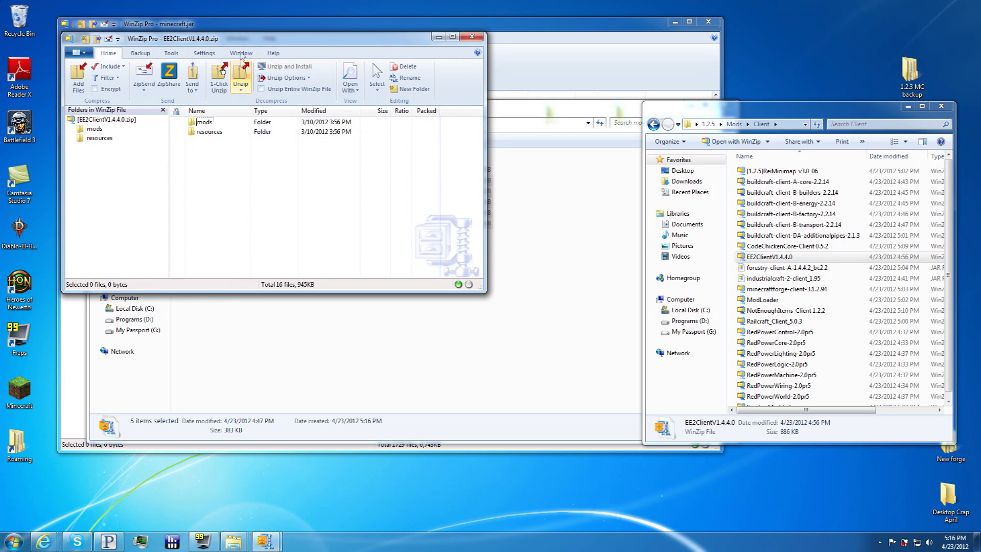
Drag EE2ModV1.4.4.0.jar from the archive's mods folder into .minecraft\mods, making 7 items.
{"action": "left_click_drag", "start_coordinate": [248, 43], "coordinate": [751, 155]}
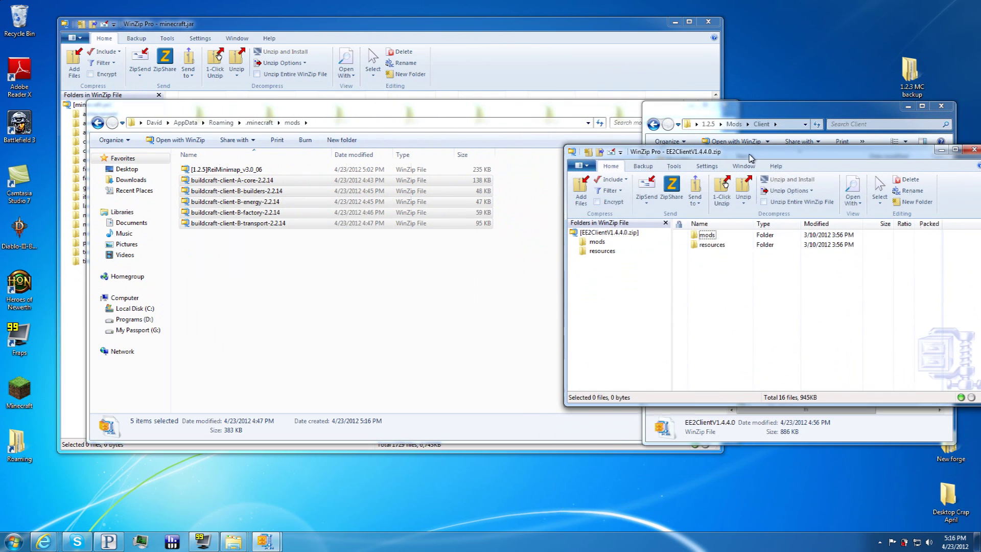
{"action": "double_click", "coordinate": [709, 238]}
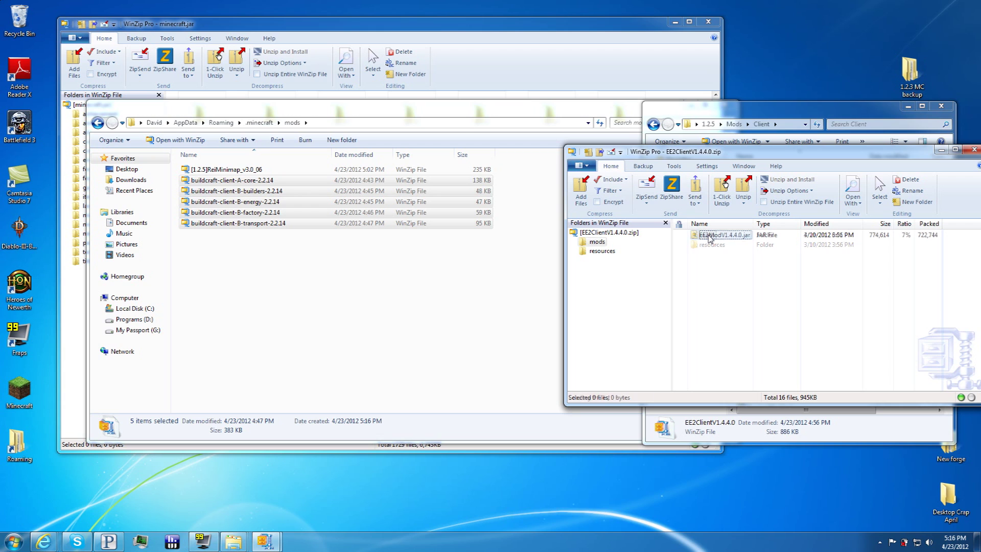
{"action": "left_click", "coordinate": [728, 237]}
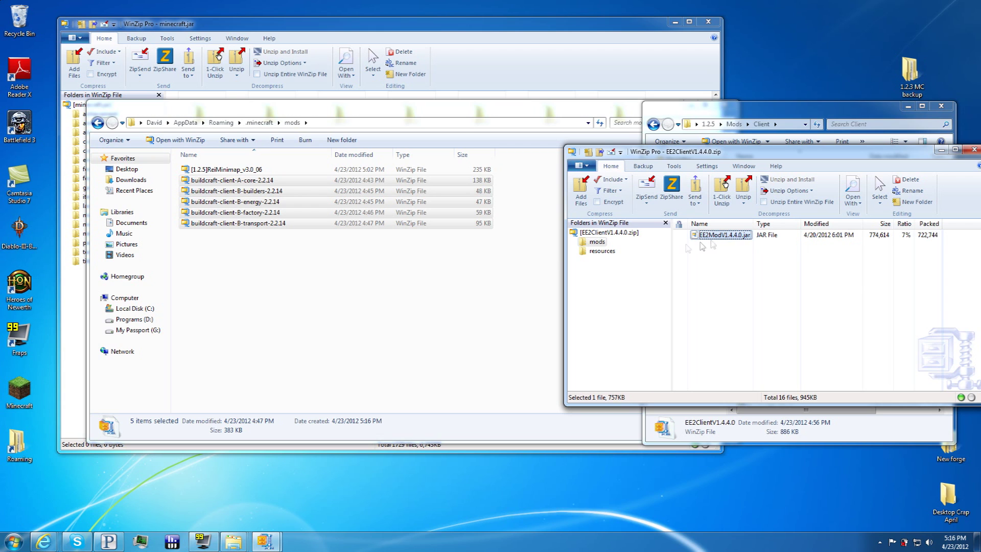
{"action": "left_click", "coordinate": [306, 266]}
{"action": "key", "text": "ctrl+v"}
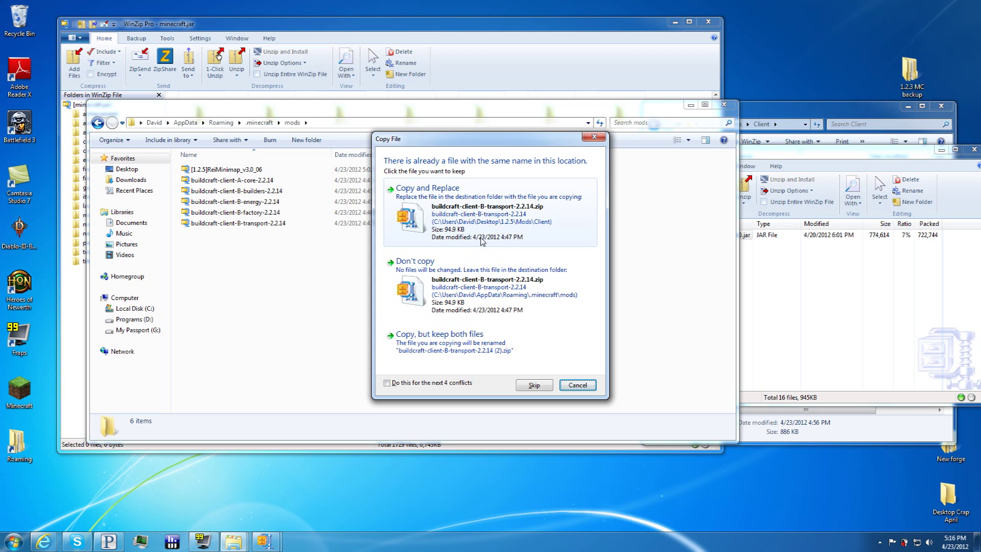
{"action": "left_click", "coordinate": [578, 384]}
{"action": "left_click", "coordinate": [737, 238]}
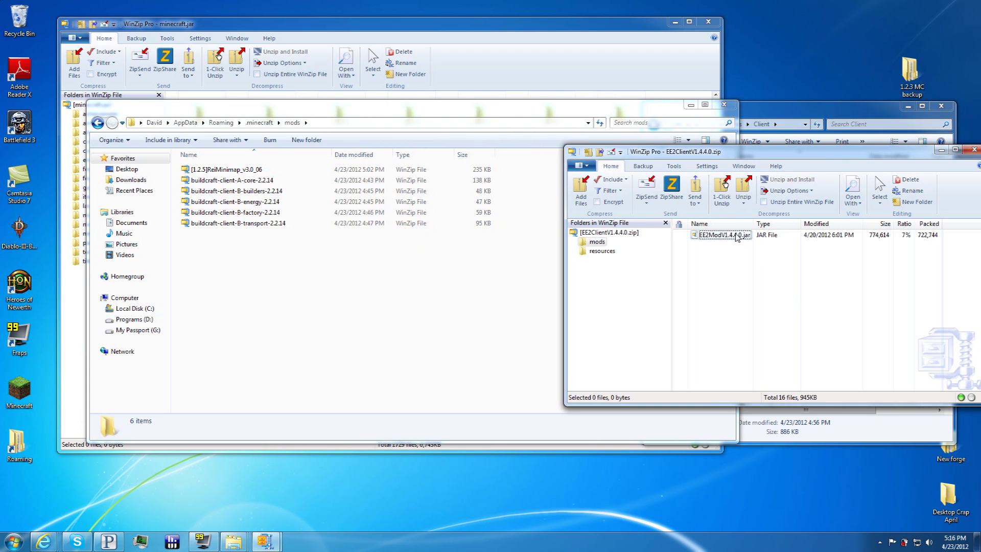
{"action": "left_click_drag", "start_coordinate": [737, 237], "coordinate": [339, 307]}
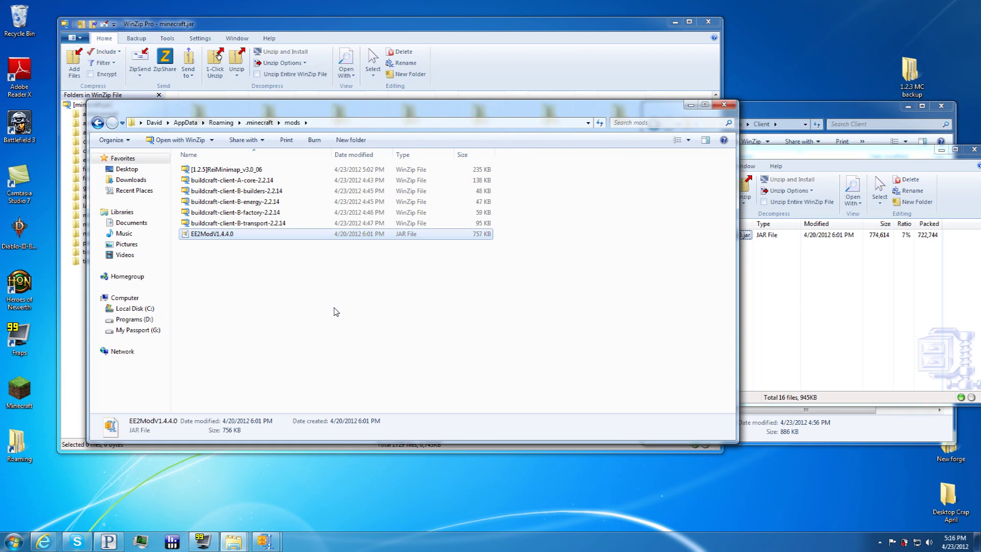
{"action": "left_click", "coordinate": [336, 312]}
{"action": "left_click", "coordinate": [814, 300]}
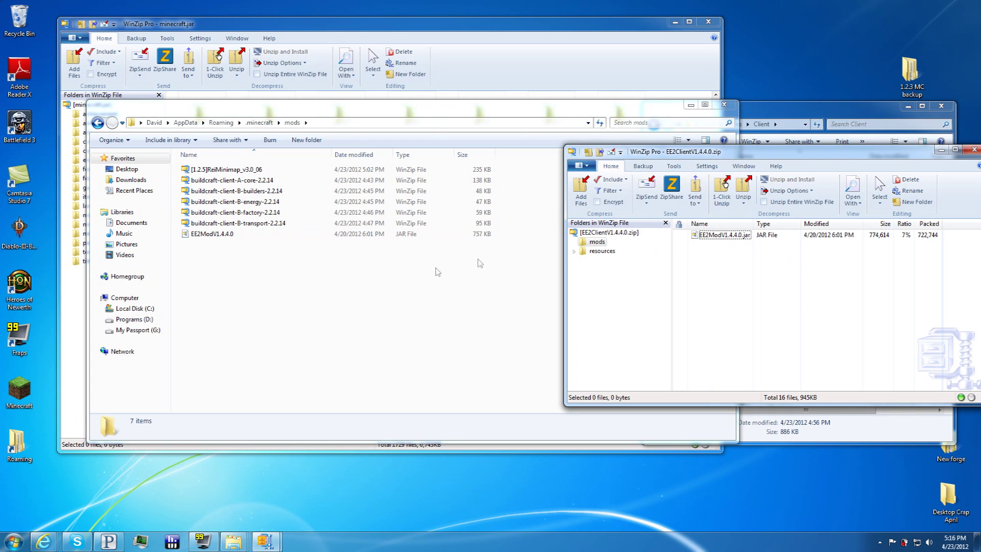